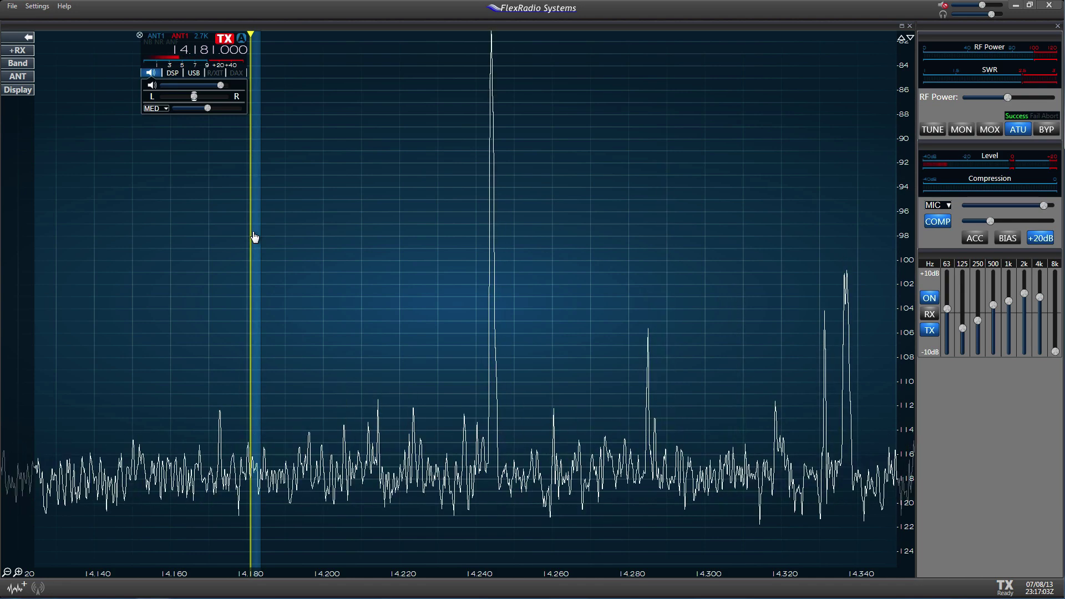
Tune the slice from 14.181 MHz up onto the strong signal at 14.313.000 MHz.
mouse_move(254, 237)
mouse_down()
mouse_move(530, 231)
mouse_move(494, 231)
mouse_move(588, 245)
mouse_move(725, 243)
mouse_up()
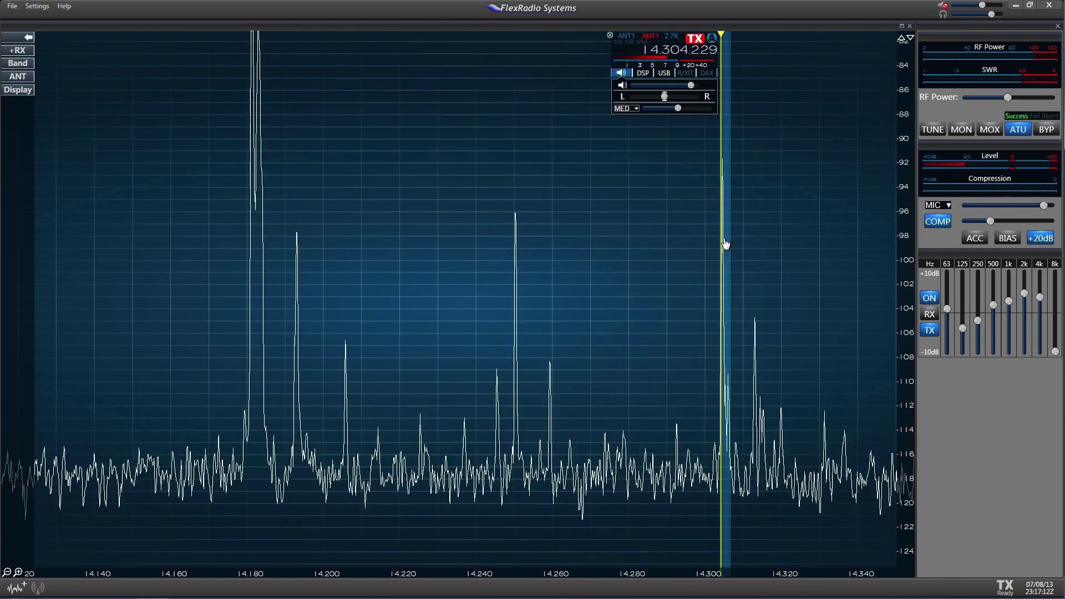
scroll(726, 244, up, 1)
scroll(726, 244, down, 3)
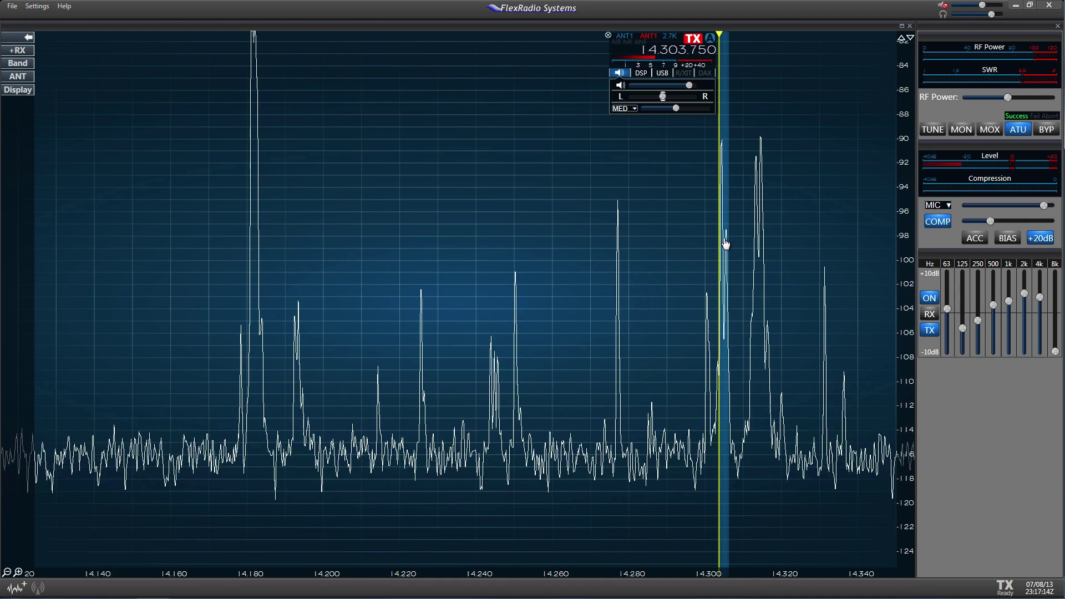
scroll(725, 244, up, 1)
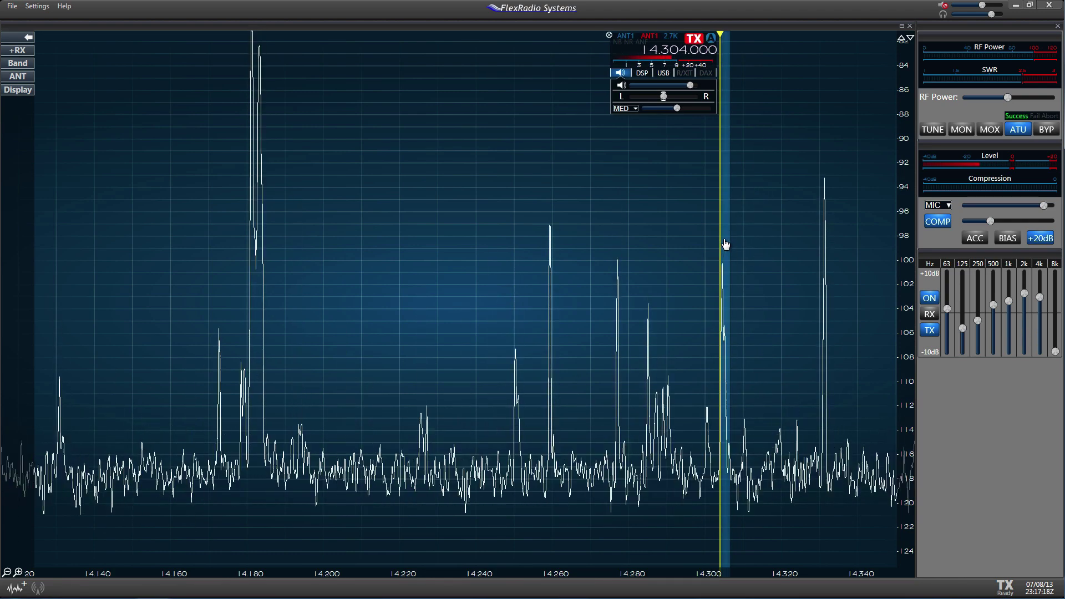
scroll(725, 245, up, 3)
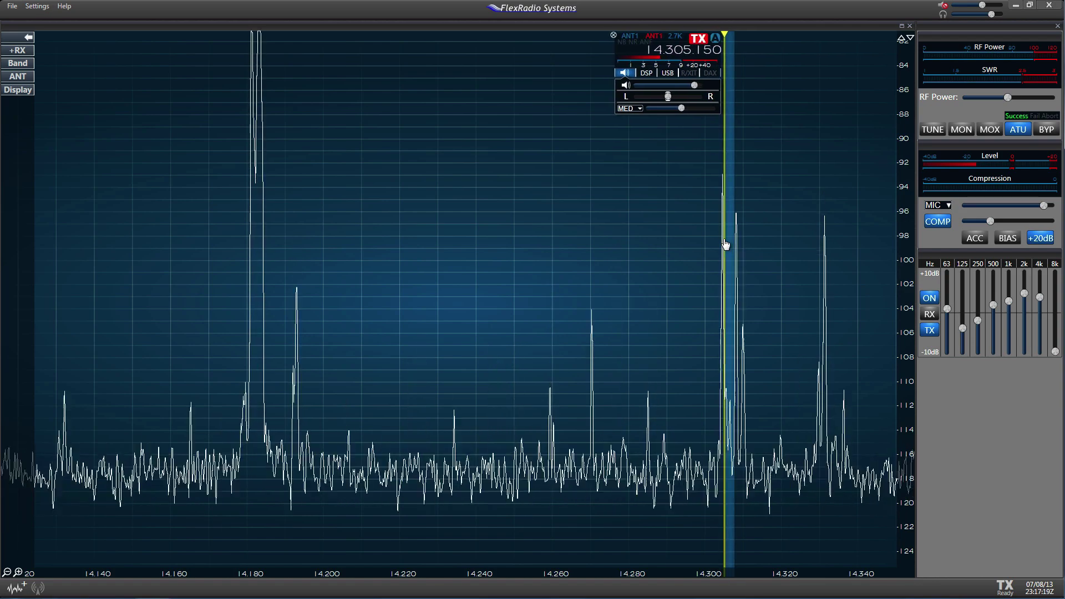
scroll(724, 244, up, 1)
scroll(725, 245, up, 1)
scroll(725, 243, up, 3)
scroll(725, 240, up, 2)
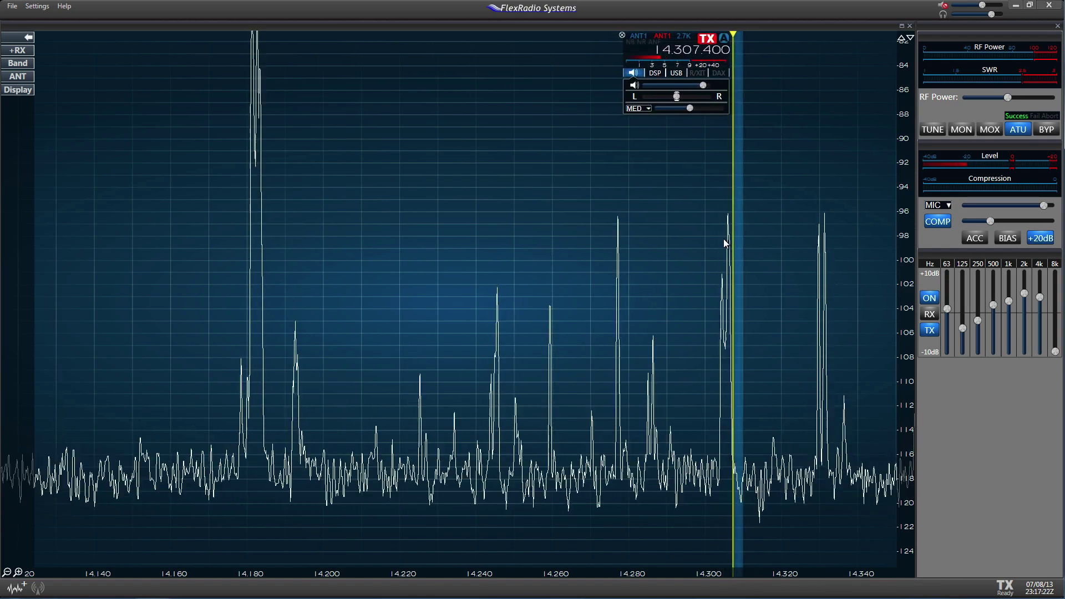
scroll(725, 240, up, 2)
scroll(723, 239, up, 3)
scroll(723, 239, up, 1)
scroll(724, 243, down, 7)
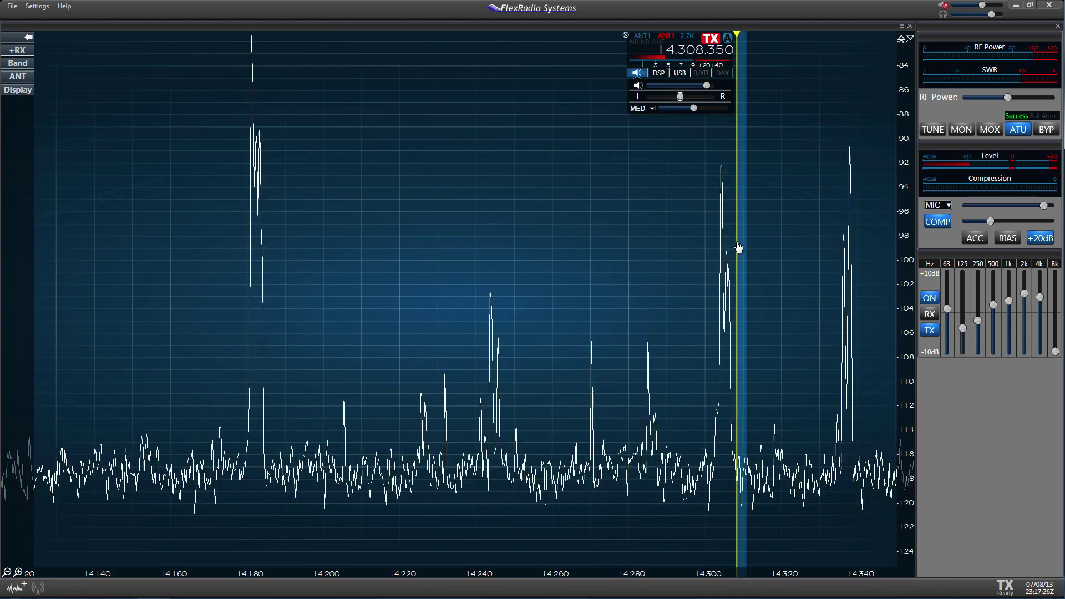
mouse_move(744, 247)
mouse_down()
mouse_move(694, 247)
mouse_move(859, 264)
mouse_move(552, 257)
mouse_move(744, 258)
mouse_move(694, 250)
mouse_move(713, 252)
mouse_up()
scroll(712, 251, down, 1)
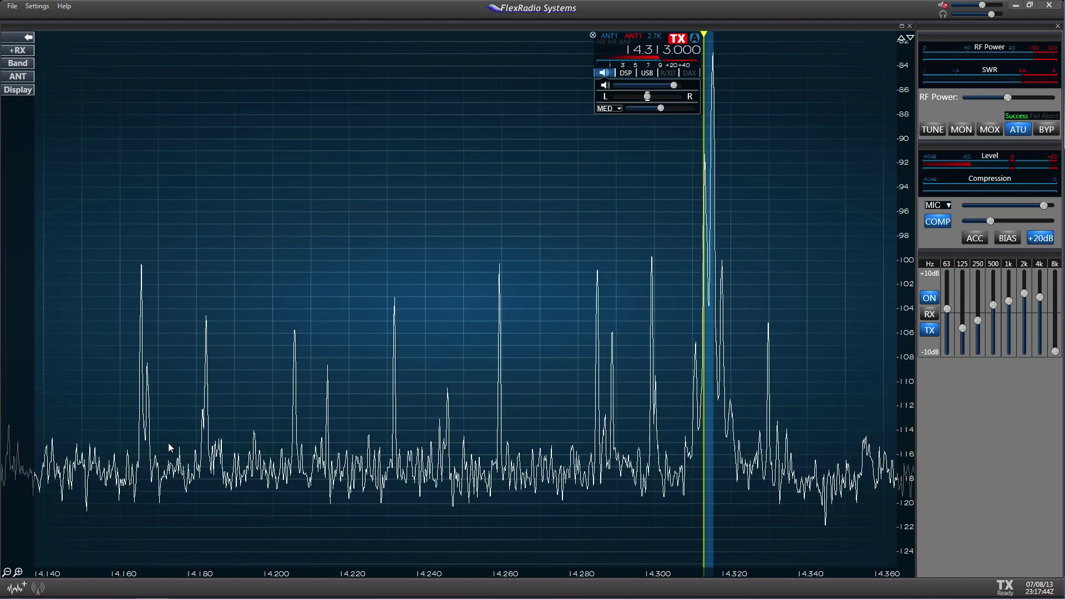
Zoom in on the 14.313 MHz slice, recentre it, and set the level scale to −92…−132 dB.
click(17, 573)
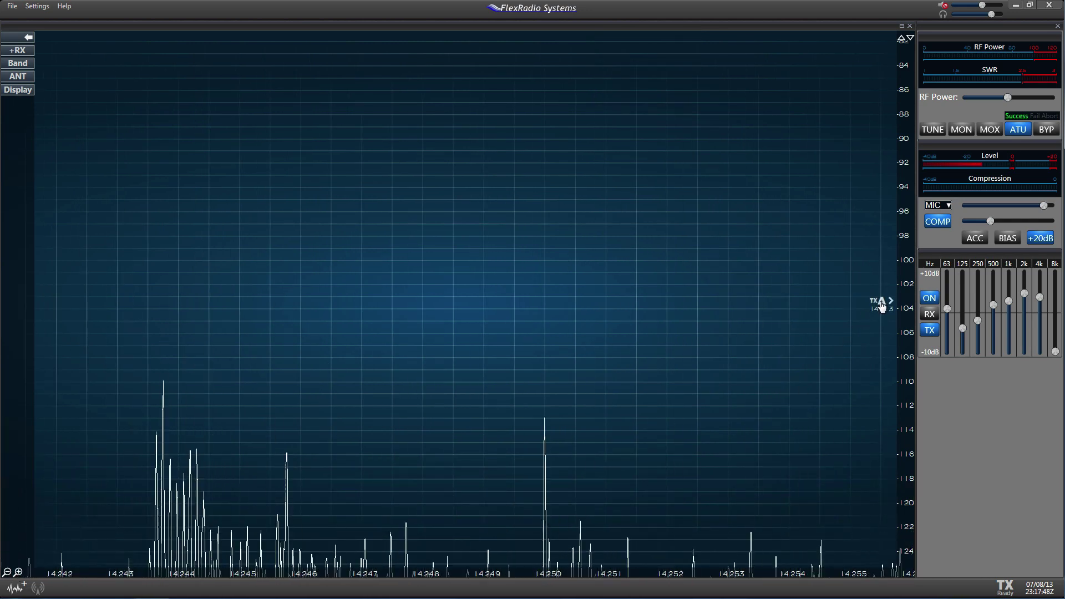
click(879, 302)
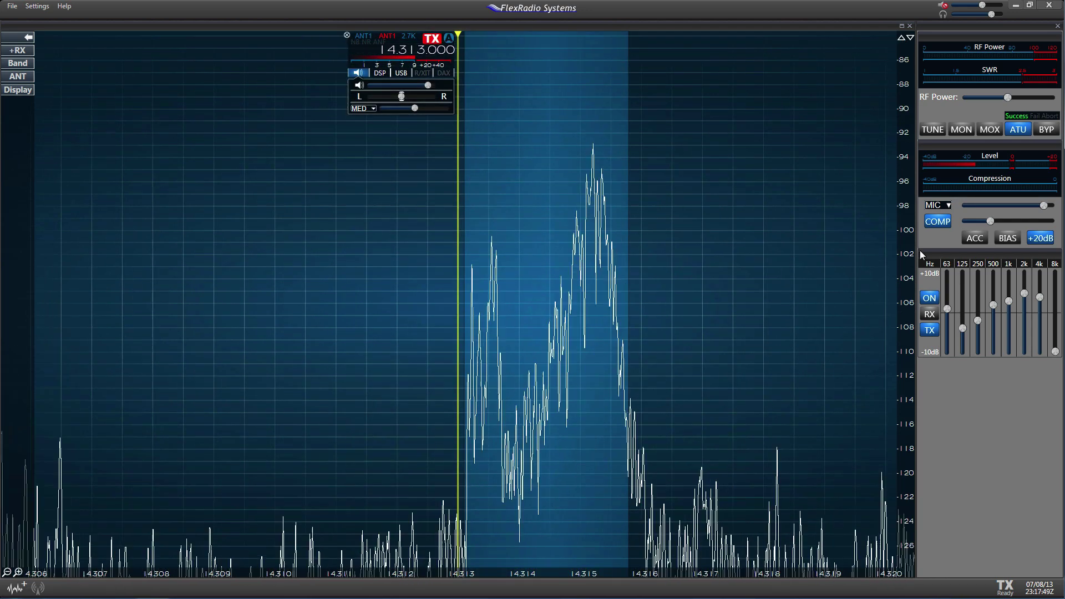
drag(904, 322, 920, 223)
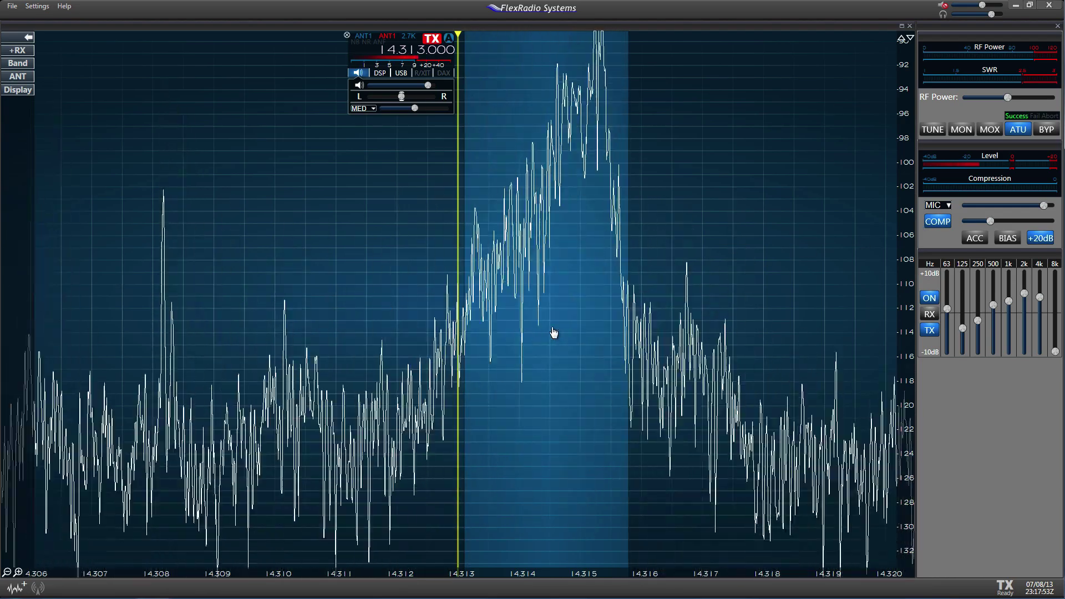
click(7, 573)
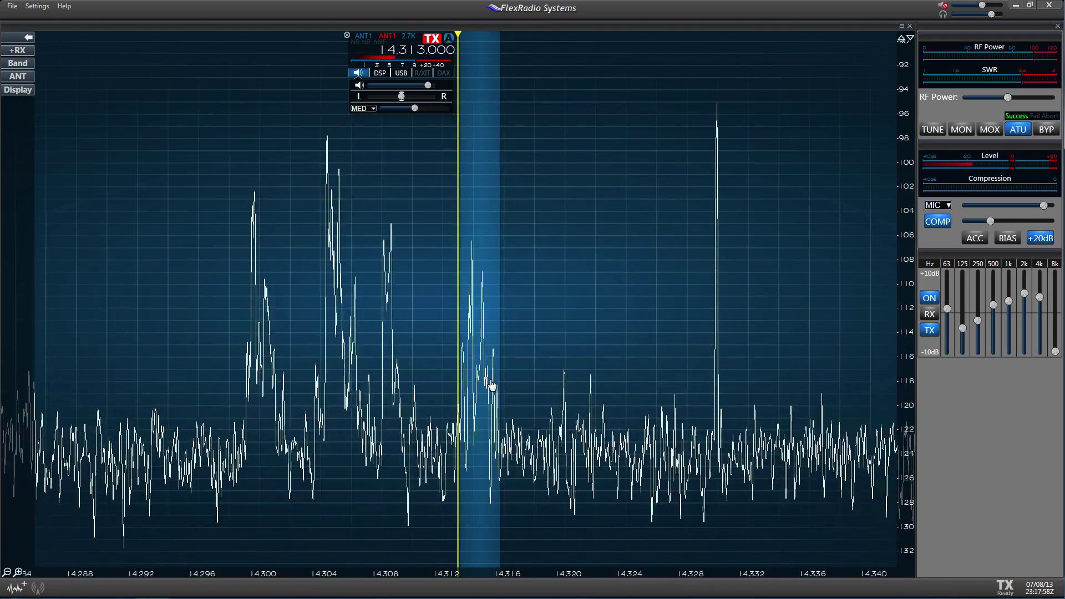
Tune the slice down to about 14.304 MHz, pan and zoom out, and lower the trace.
drag(492, 384, 409, 382)
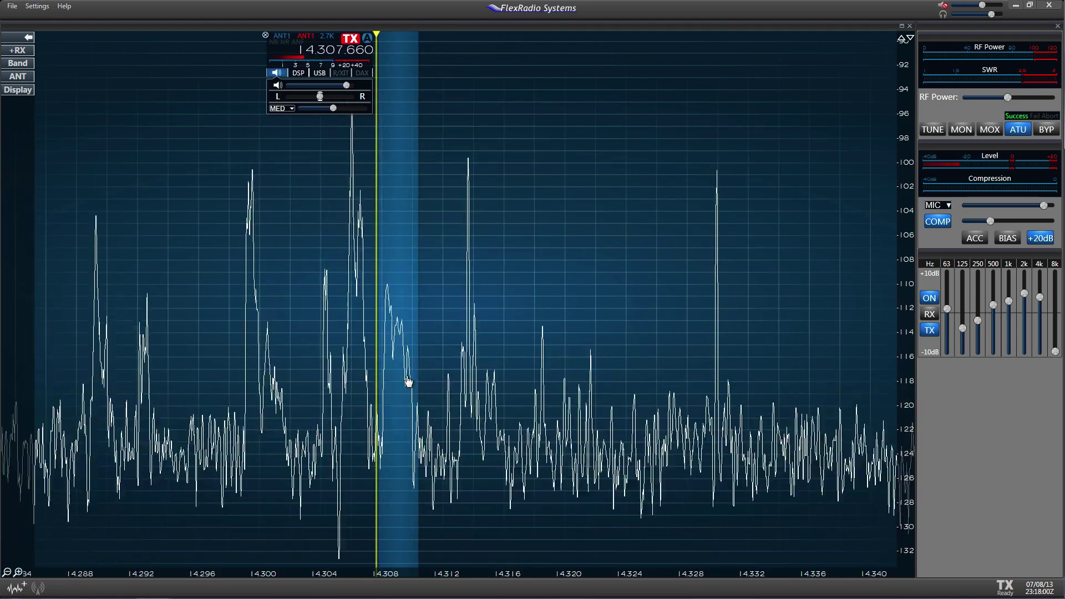
scroll(409, 381, down, 3)
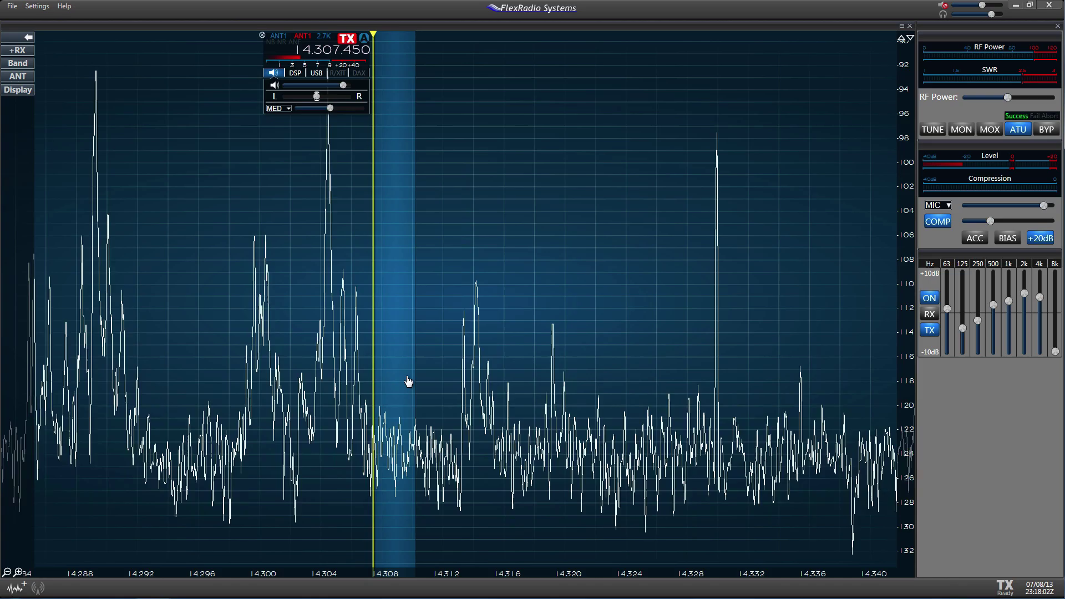
drag(409, 381, 355, 379)
scroll(355, 379, down, 1)
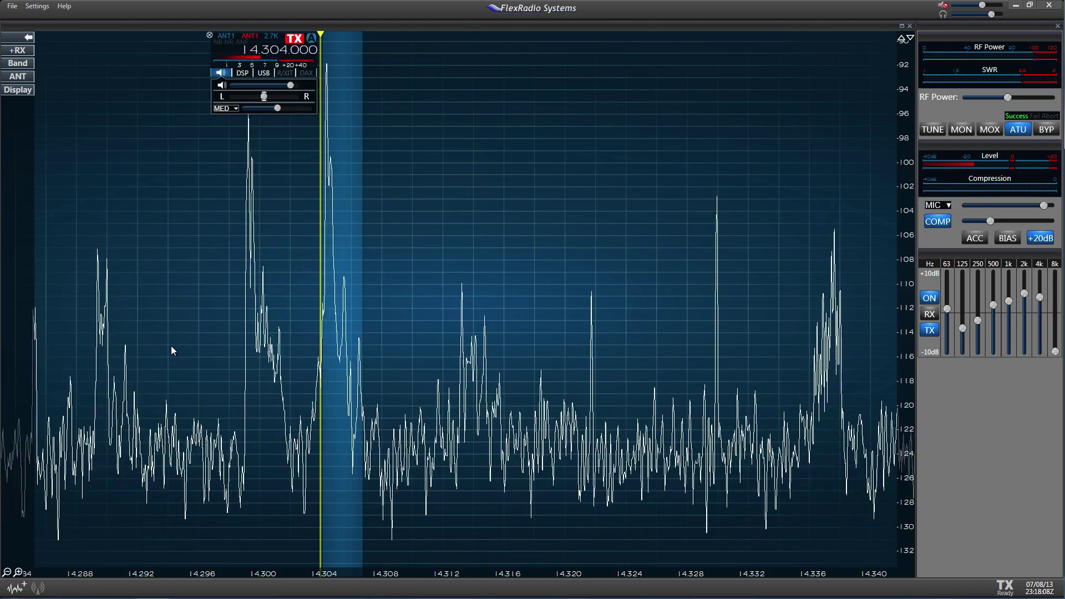
drag(174, 353, 558, 357)
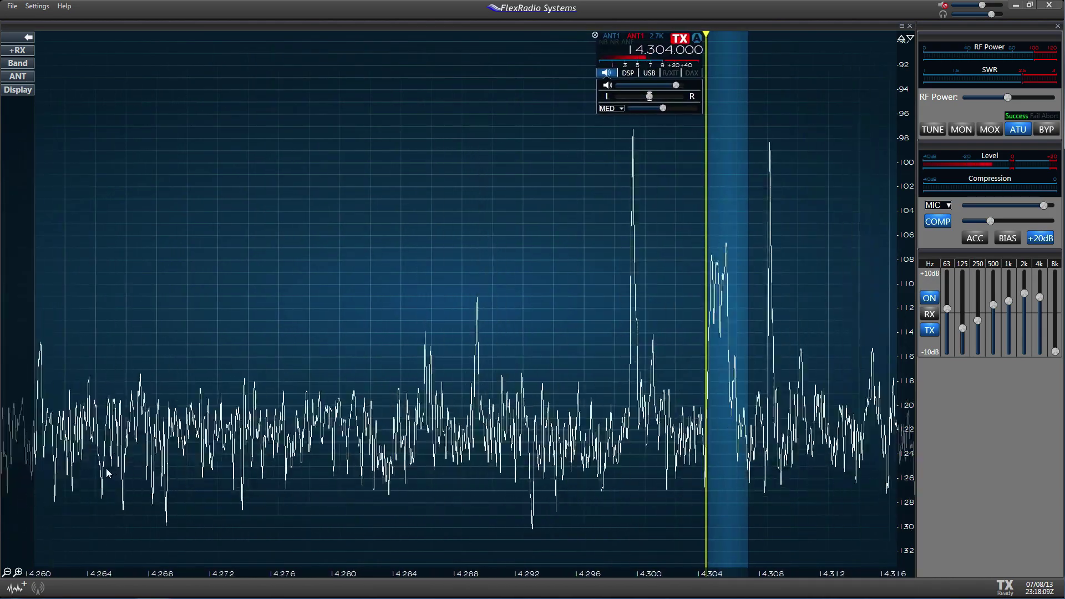
click(7, 573)
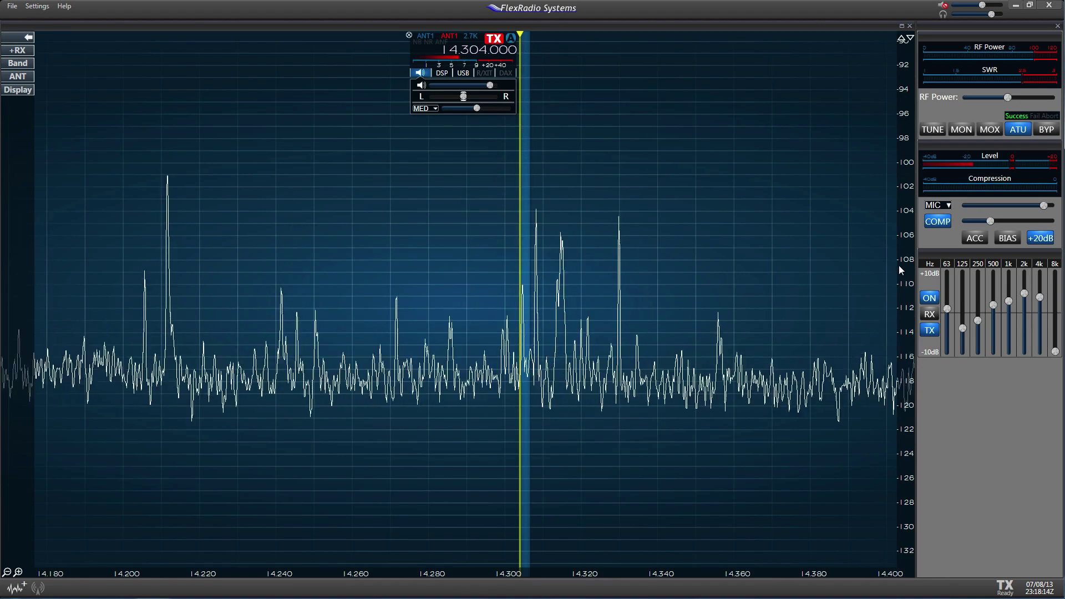
drag(899, 265, 898, 371)
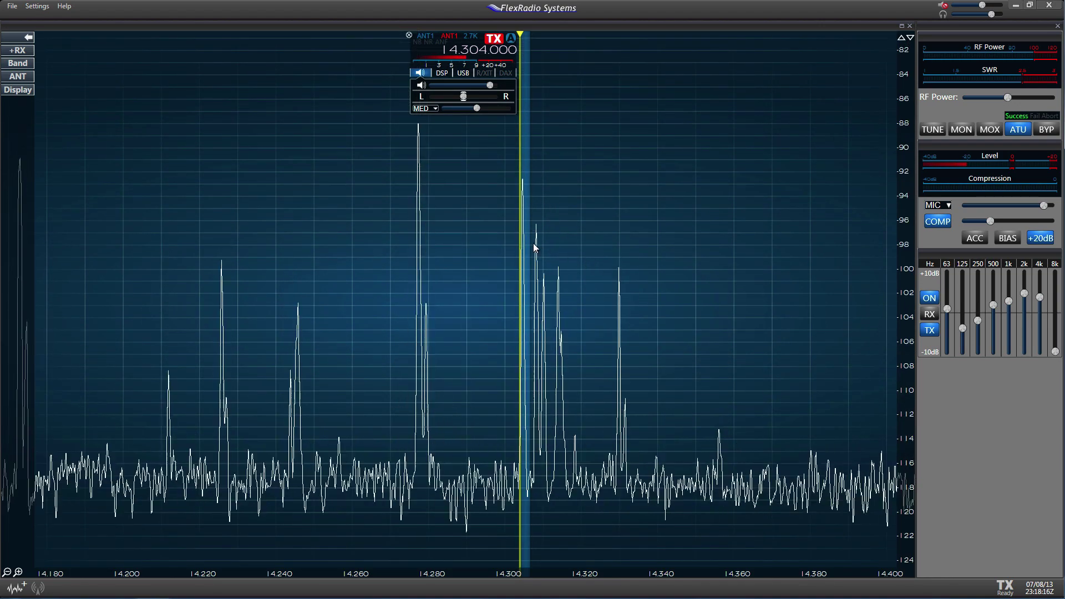
Move the slice down the band with the spectrum and park it at 14.172.000 MHz.
click(240, 264)
drag(240, 265, 22, 300)
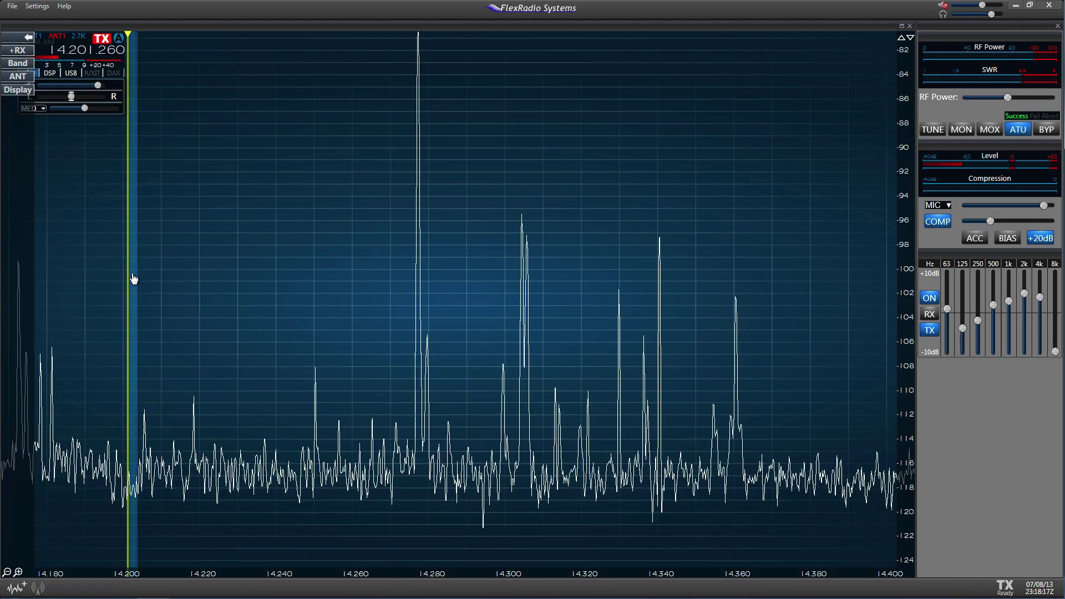
drag(258, 294, 464, 280)
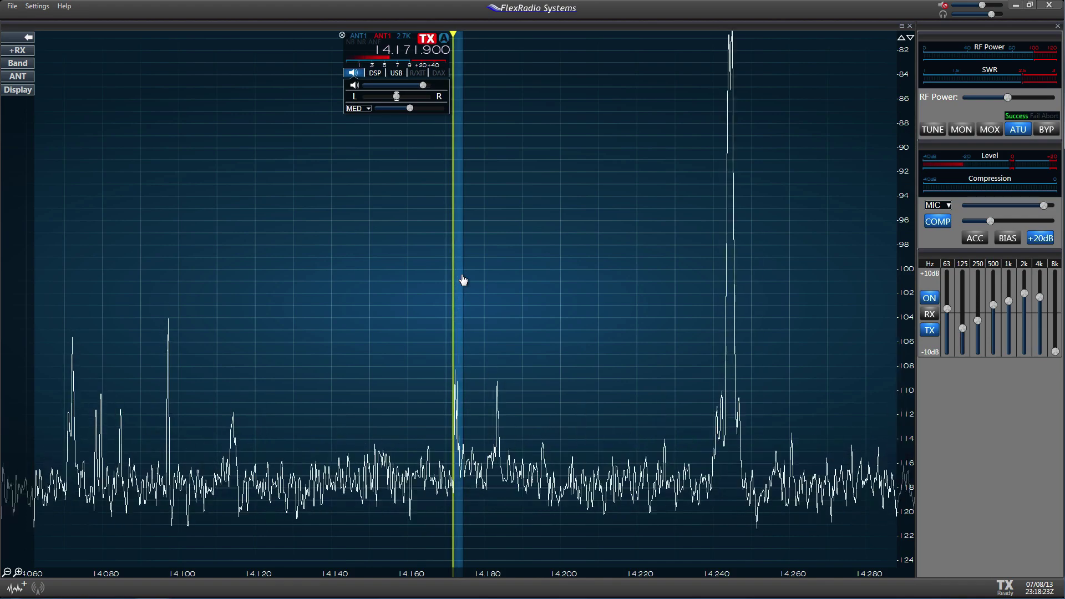
scroll(464, 281, up, 2)
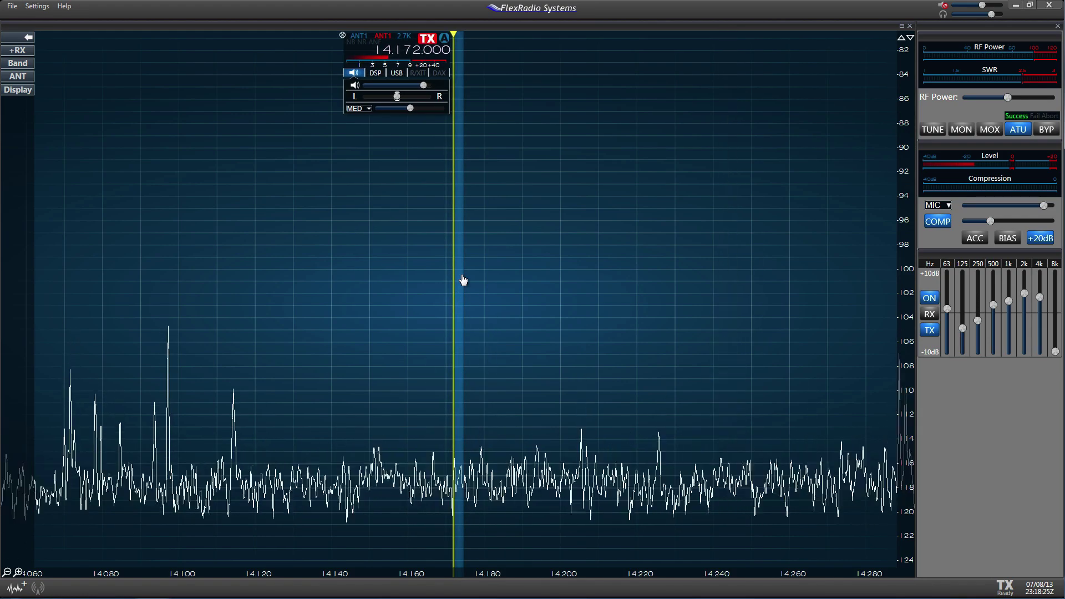
Pan below 14.060 MHz, zoom to 14.011–14.025 MHz, and shift the scale to show the noise floor.
mouse_move(444, 333)
mouse_down()
mouse_move(788, 302)
mouse_move(432, 295)
mouse_move(227, 313)
mouse_up()
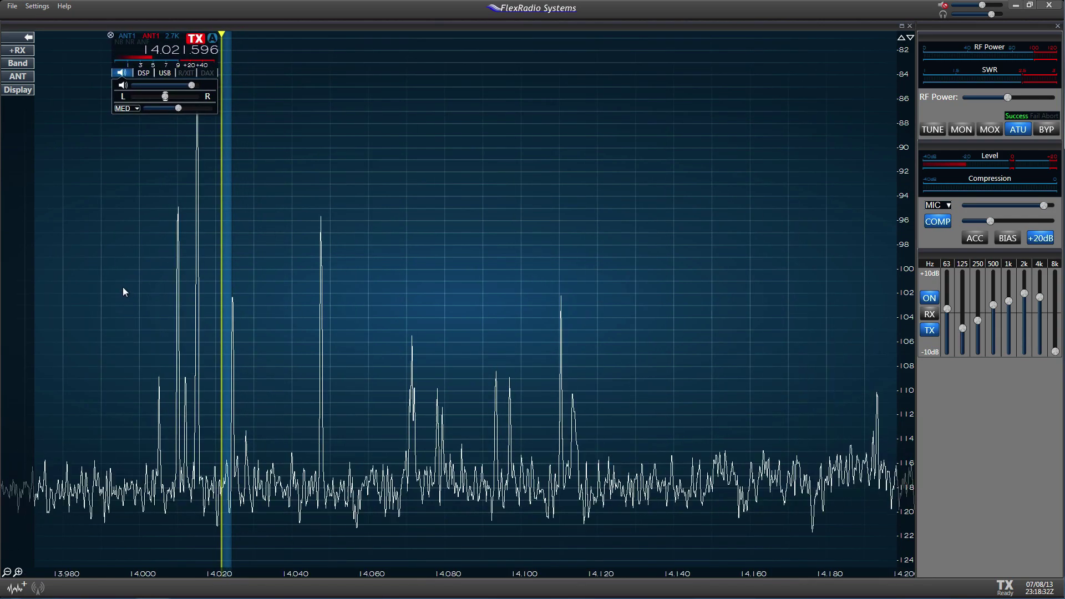
drag(124, 291, 369, 300)
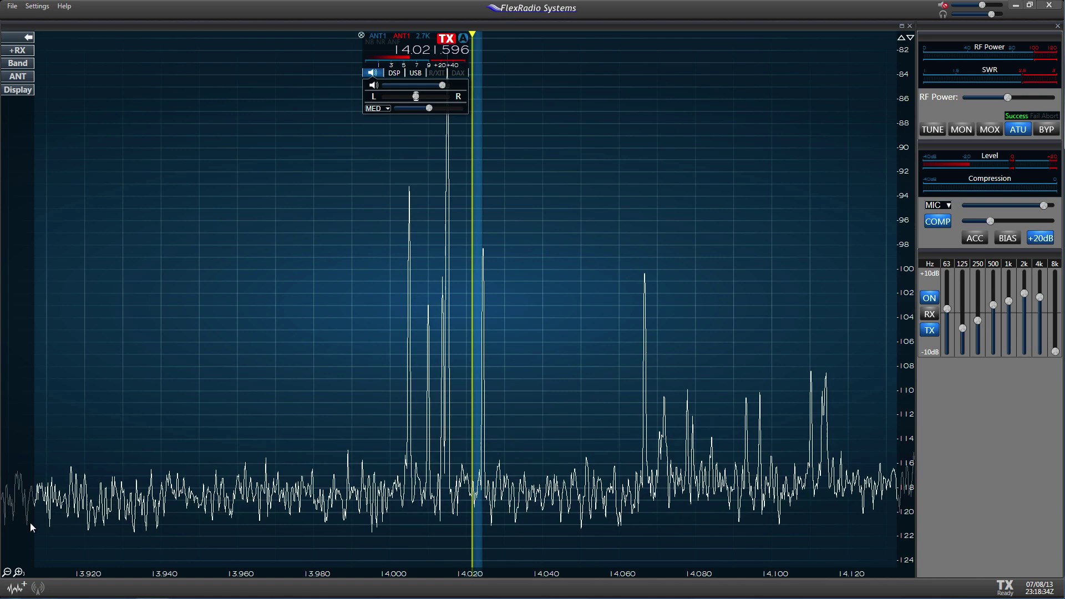
click(18, 574)
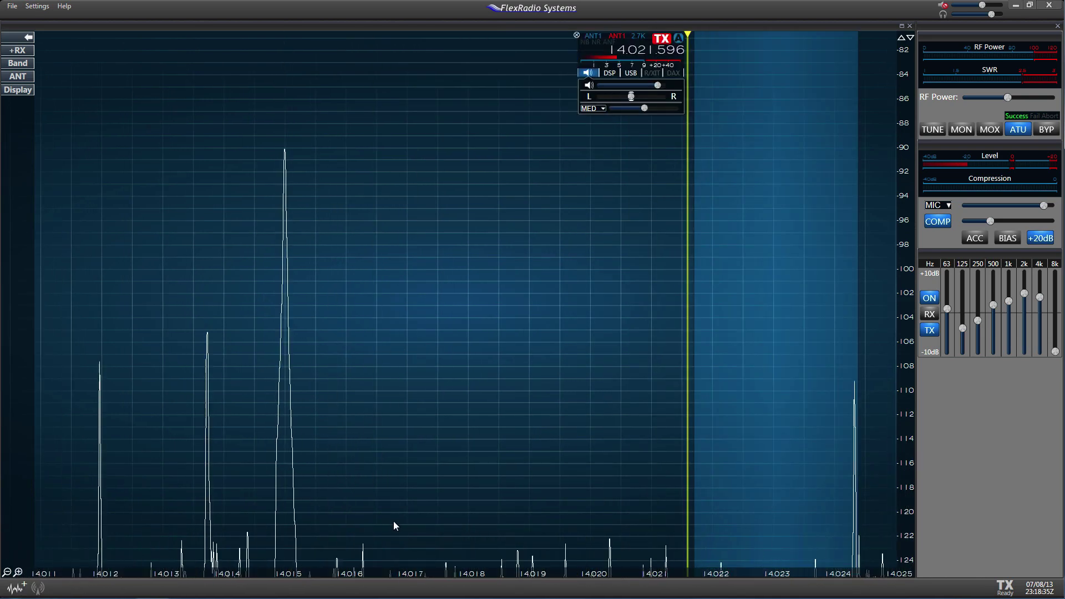
drag(910, 429, 910, 329)
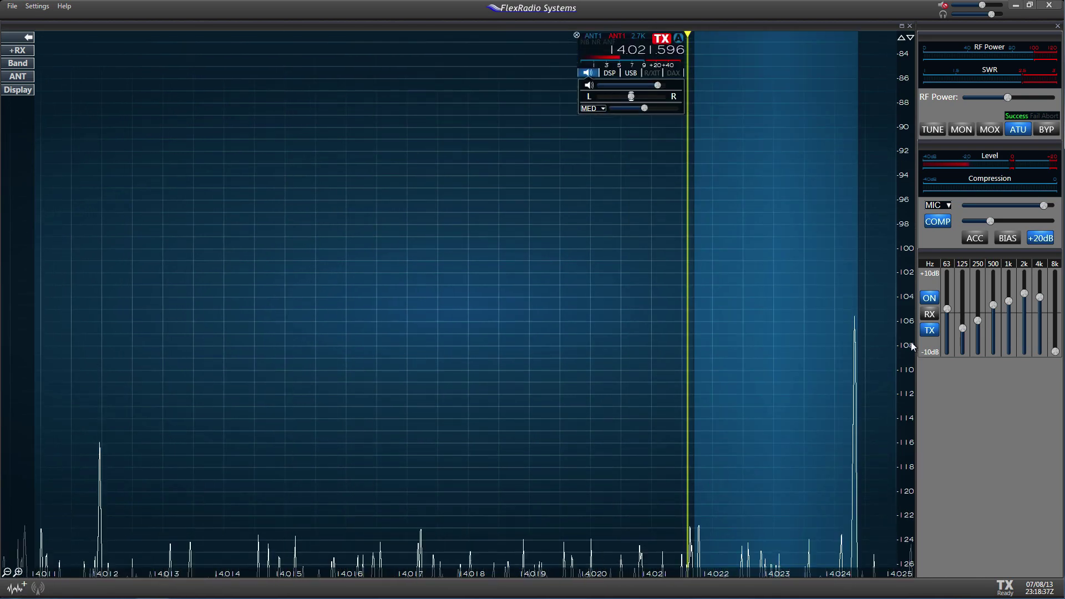
Switch slice A to CW and tune it to 14.017.019 MHz, panning lower frequencies into view.
click(638, 75)
click(645, 85)
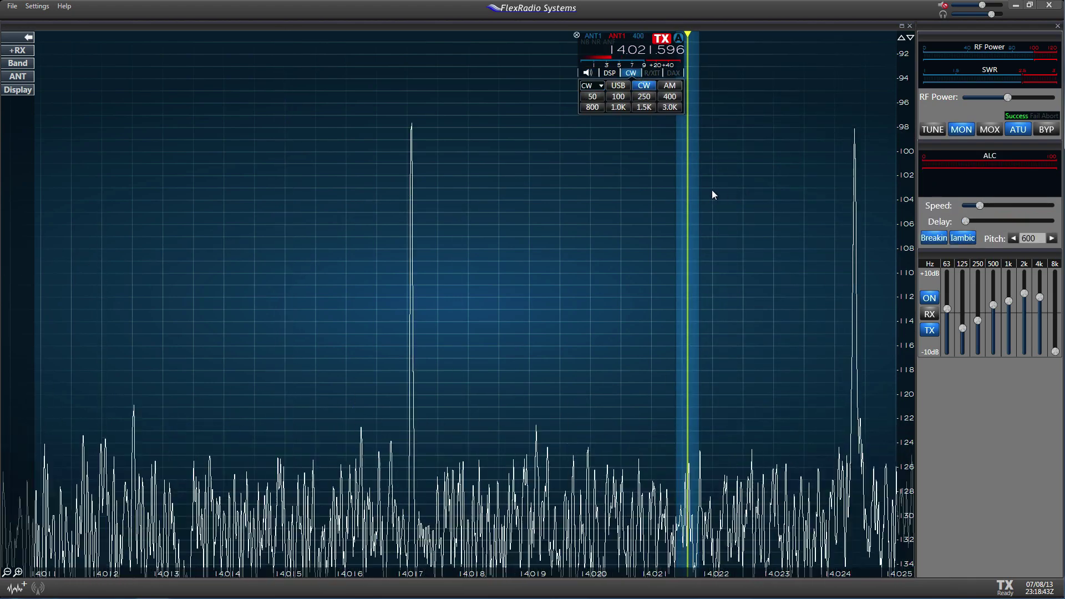
drag(684, 198, 402, 208)
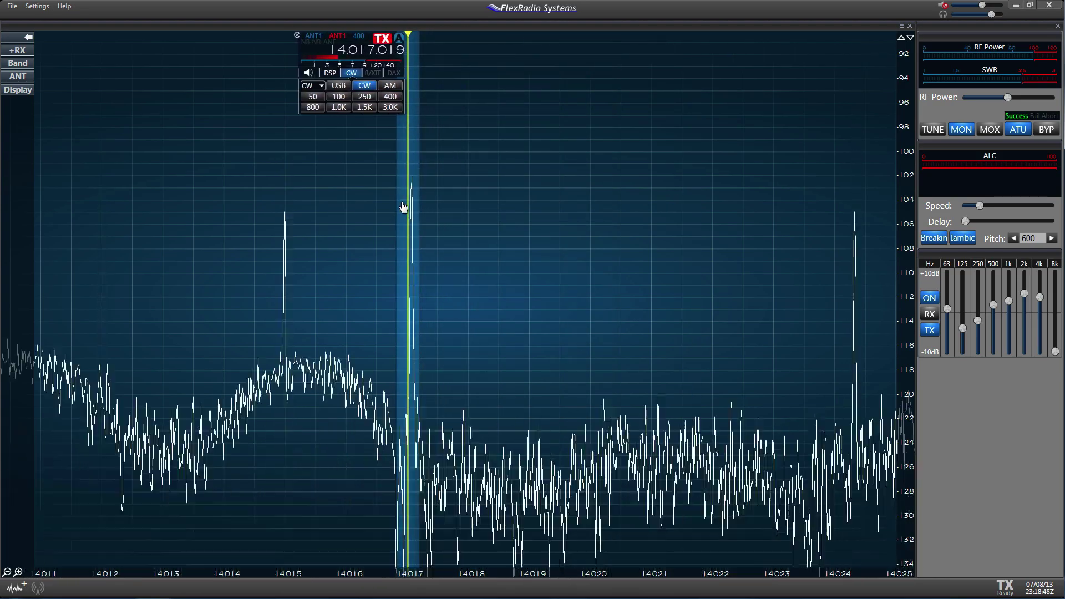
drag(335, 249, 553, 245)
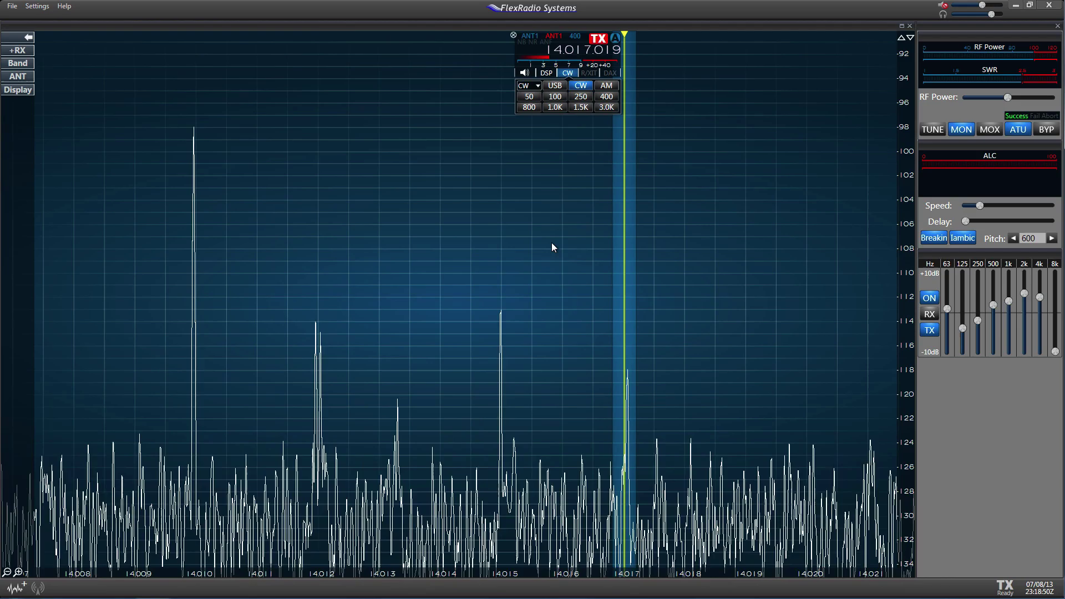
Raise the level scale top to −52 dB and pan toward lower frequencies.
click(911, 40)
click(911, 39)
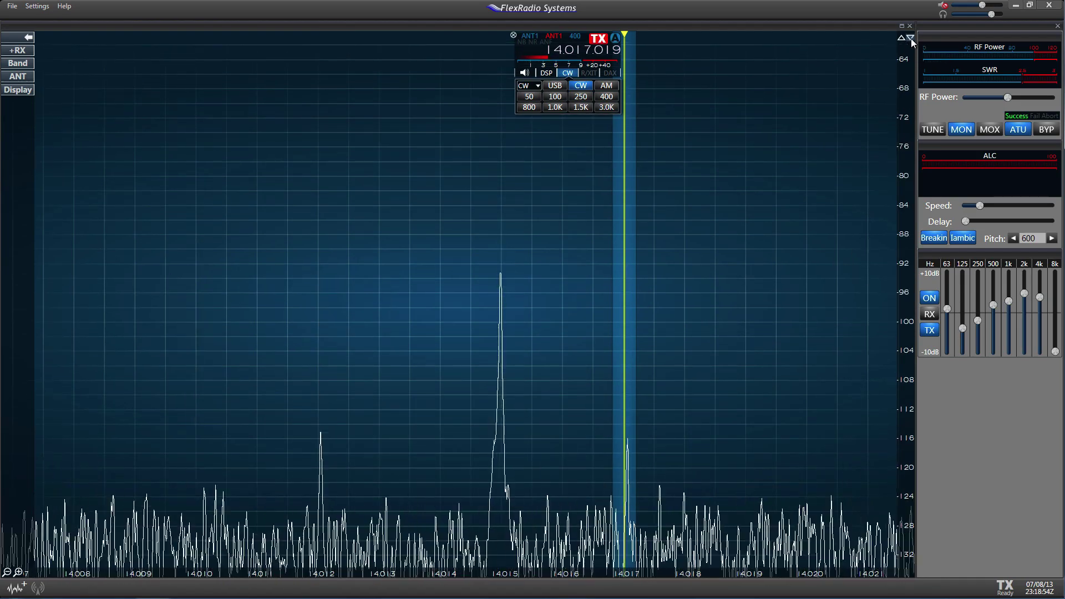
click(911, 39)
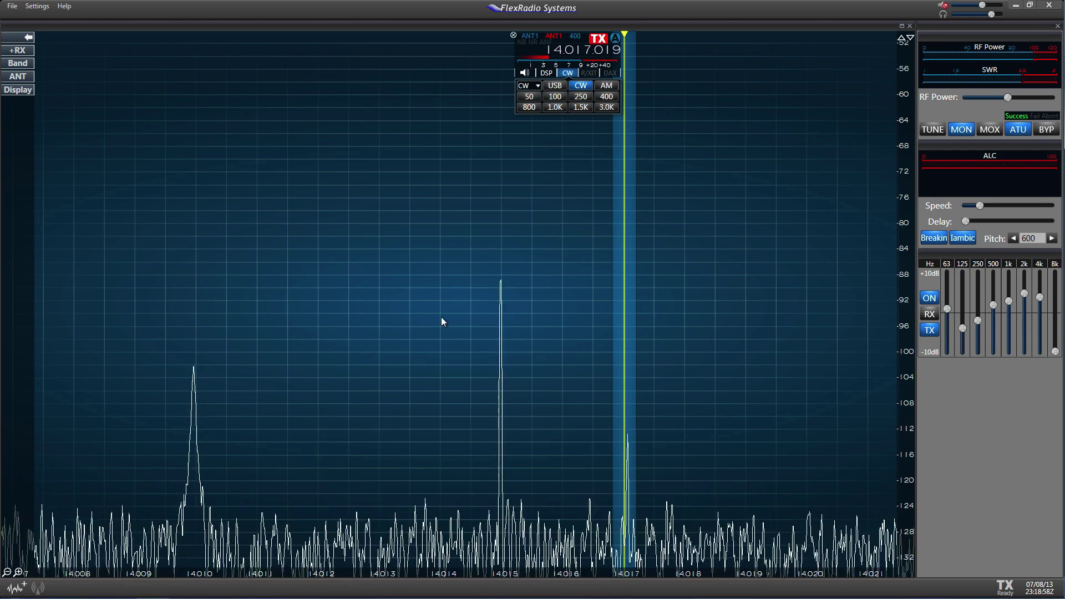
drag(441, 322, 575, 325)
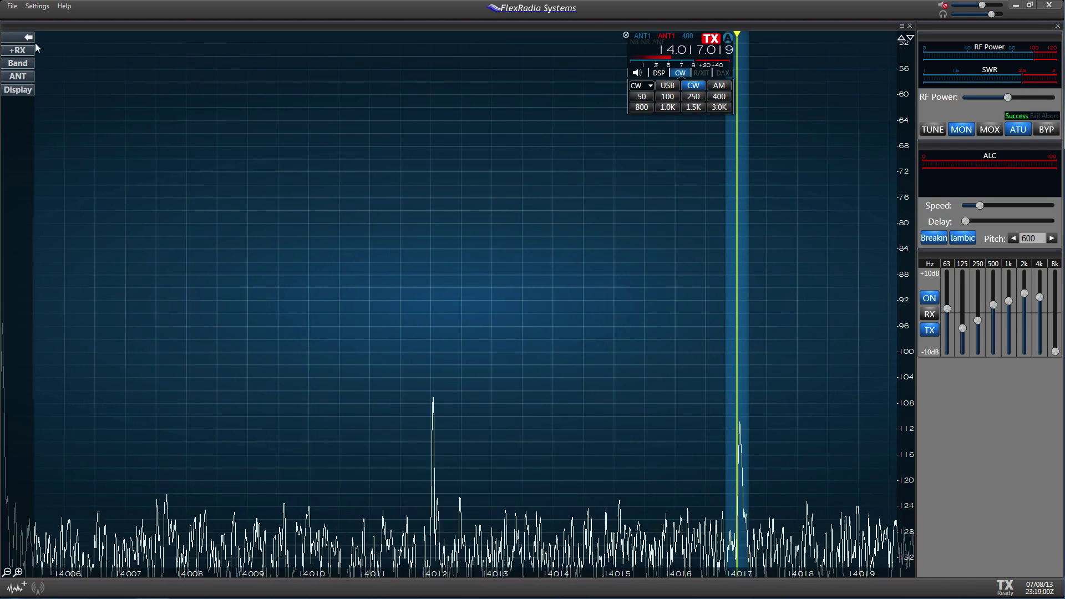
Add slice B in CW at 14.010.097 MHz and widen the view to about 14.004–14.112 MHz.
click(18, 51)
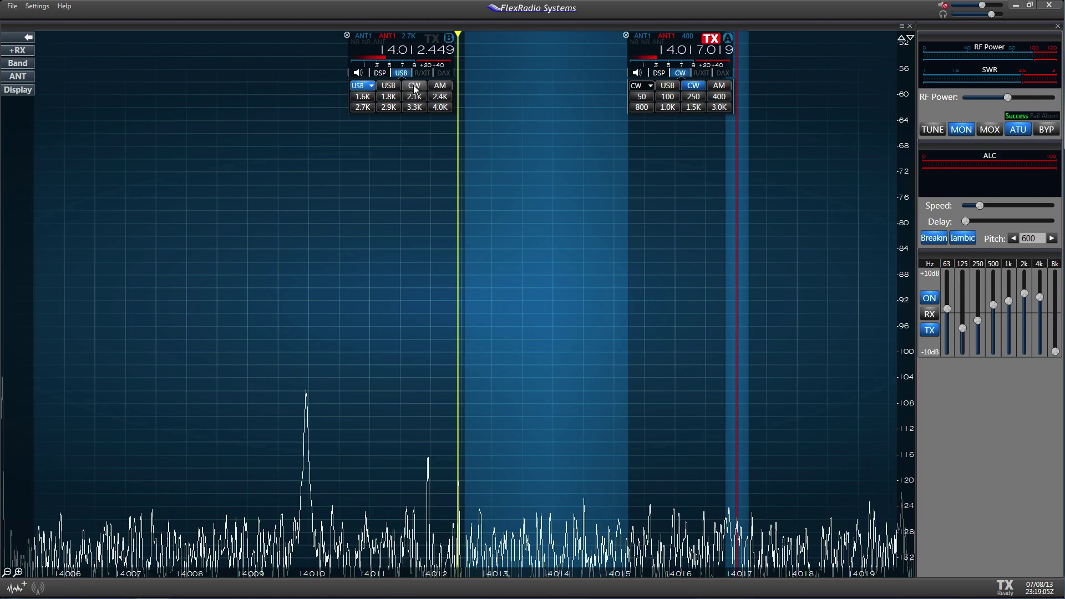
click(414, 86)
drag(399, 163, 314, 177)
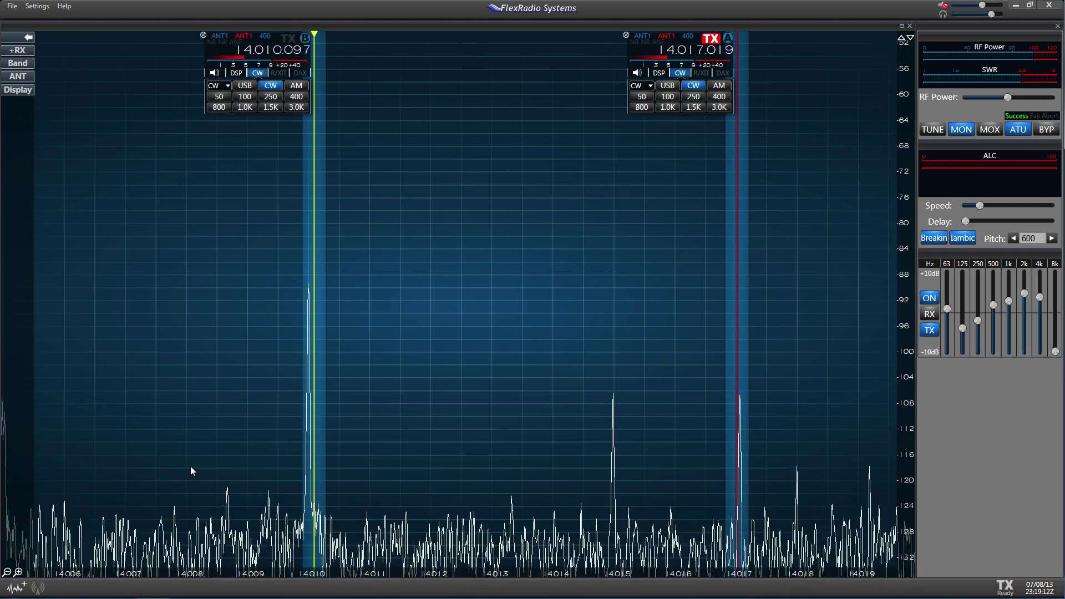
click(5, 574)
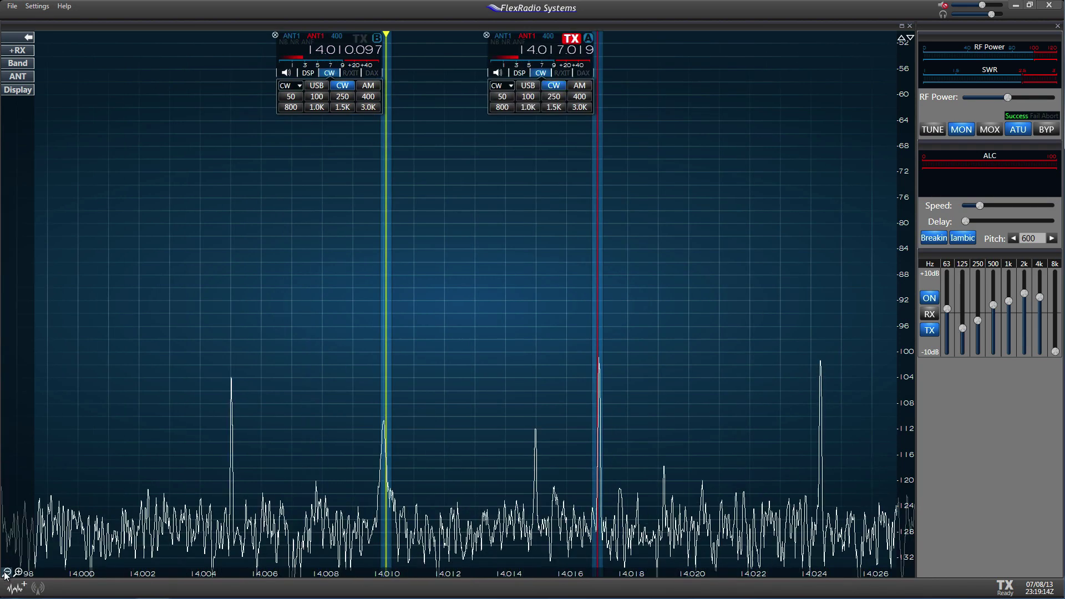
drag(573, 289, 249, 297)
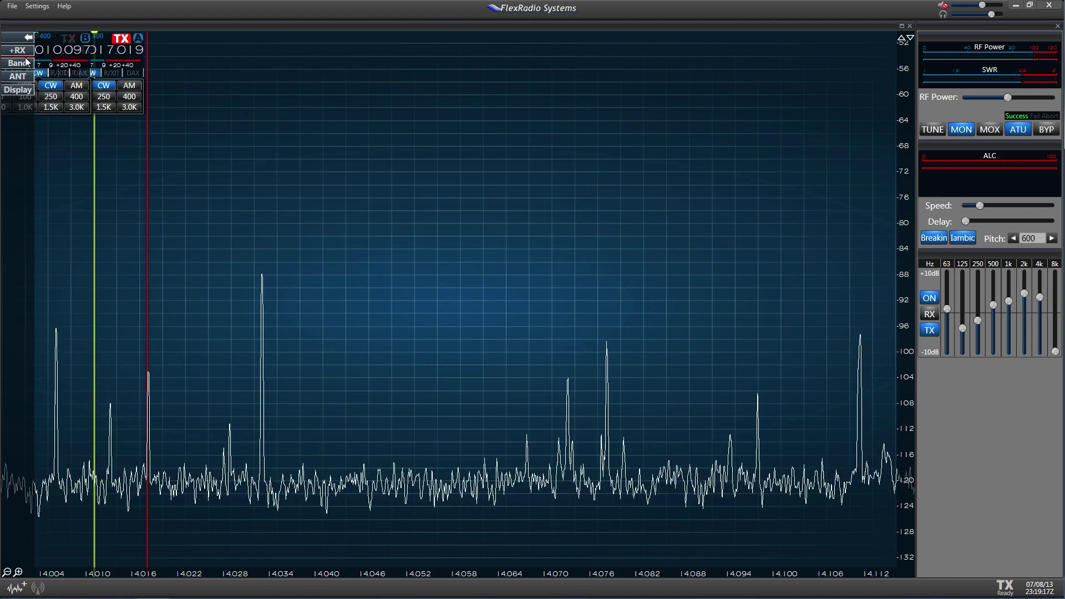
Add USB slice C, tune it up to 14.409.285 MHz, and pan the view to 14.31–14.42 MHz.
click(39, 54)
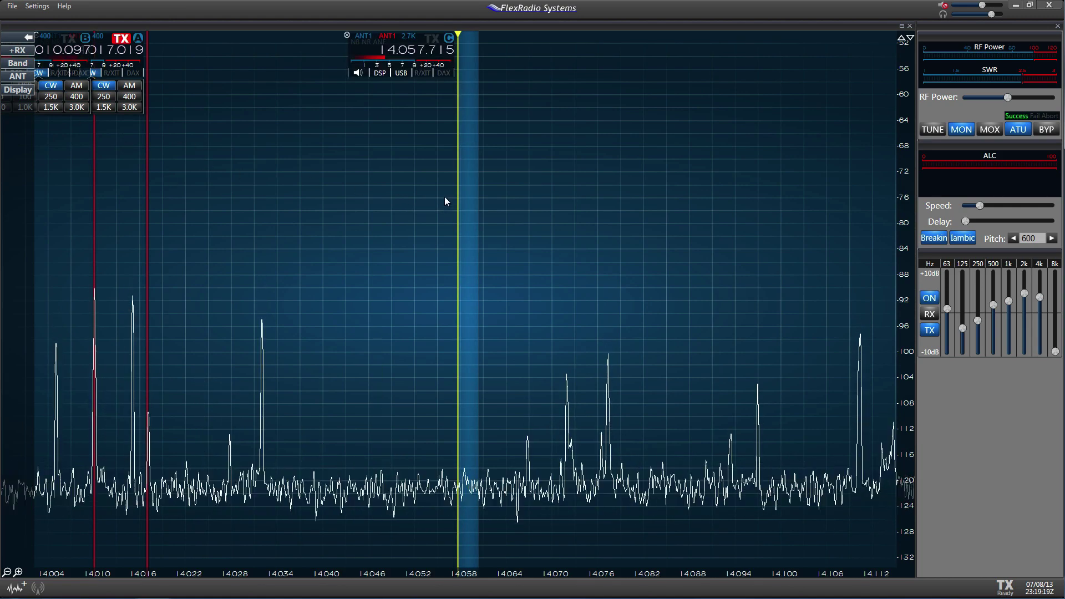
drag(463, 180, 608, 201)
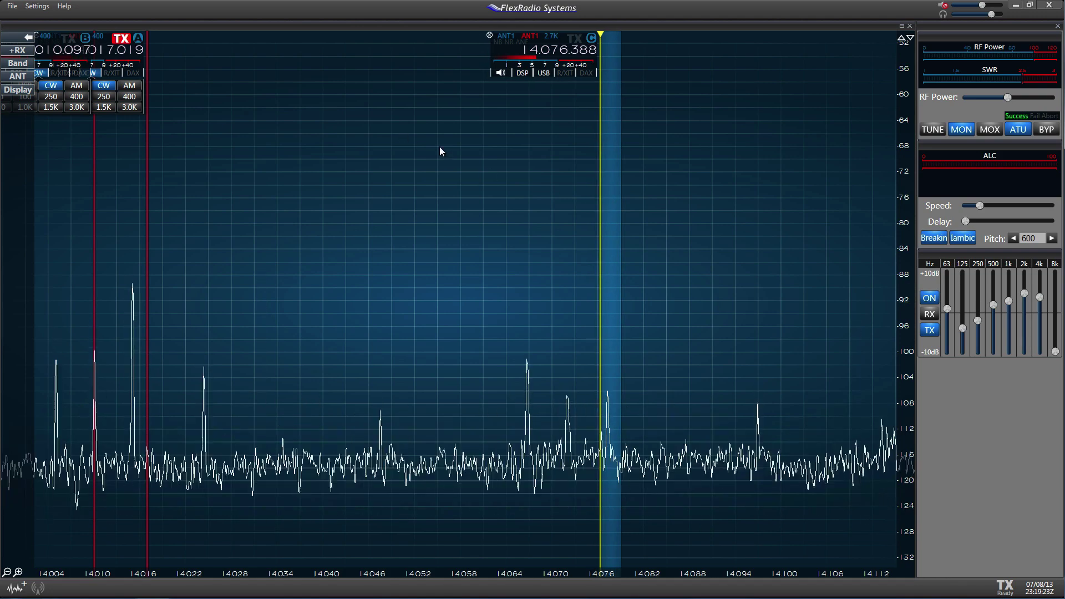
mouse_move(710, 246)
mouse_down()
mouse_move(481, 238)
mouse_move(405, 222)
mouse_move(887, 202)
mouse_move(612, 217)
mouse_move(891, 208)
mouse_move(827, 231)
mouse_move(925, 231)
mouse_move(808, 230)
mouse_move(905, 225)
mouse_up()
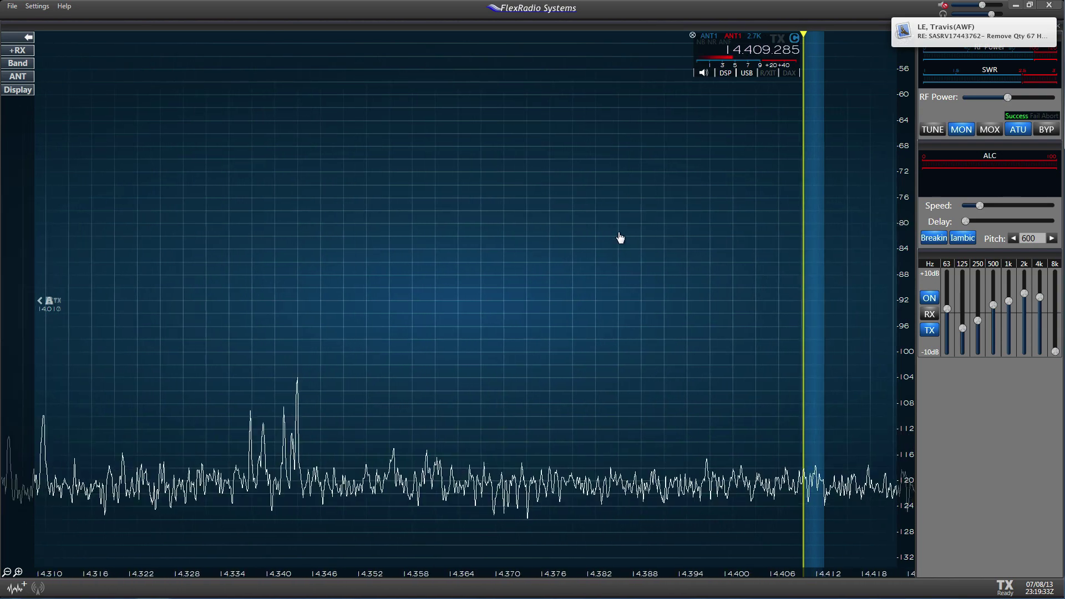
Tune slice C down to the voice signal at 14.243.300 MHz and add a second panadapter.
mouse_move(620, 239)
mouse_down()
mouse_move(257, 300)
mouse_move(275, 300)
mouse_move(266, 300)
mouse_up()
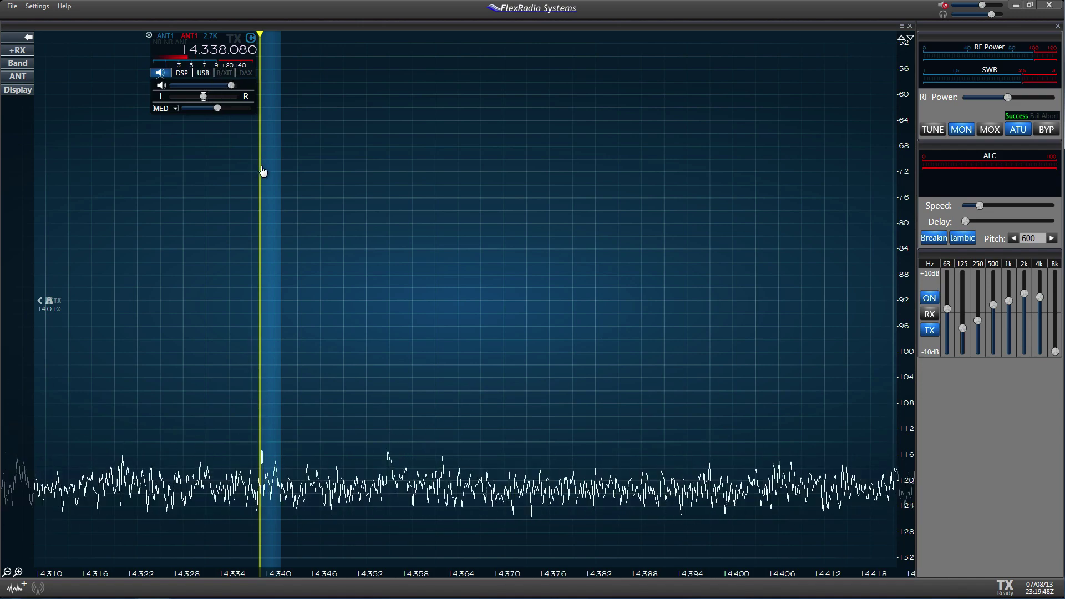
mouse_move(267, 173)
mouse_down()
mouse_move(11, 172)
mouse_move(216, 162)
mouse_move(404, 169)
mouse_move(393, 170)
mouse_up()
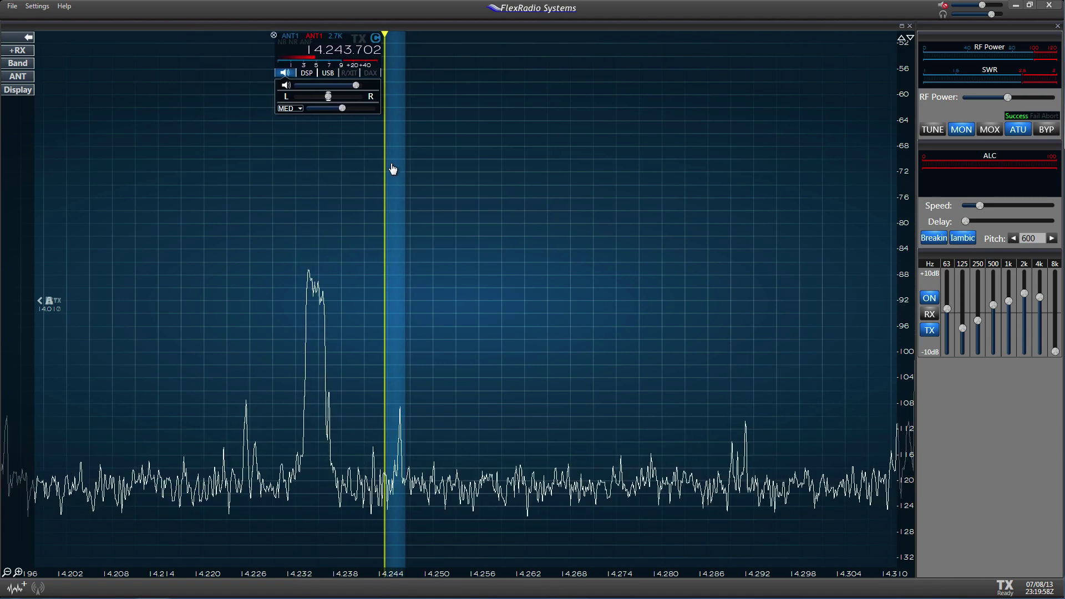
scroll(393, 170, down, 8)
scroll(393, 170, down, 1)
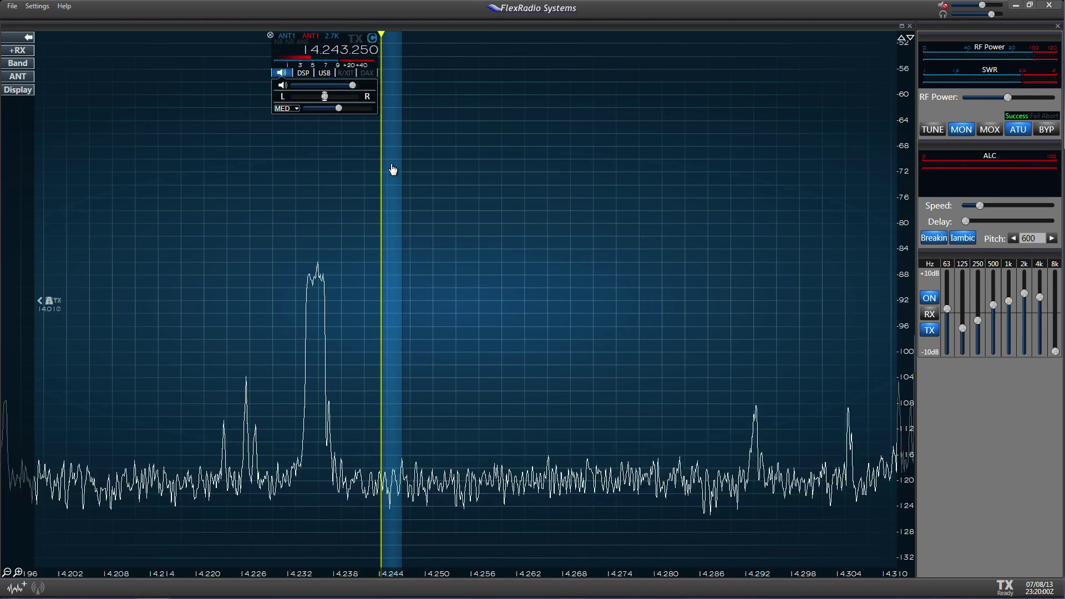
scroll(393, 170, up, 2)
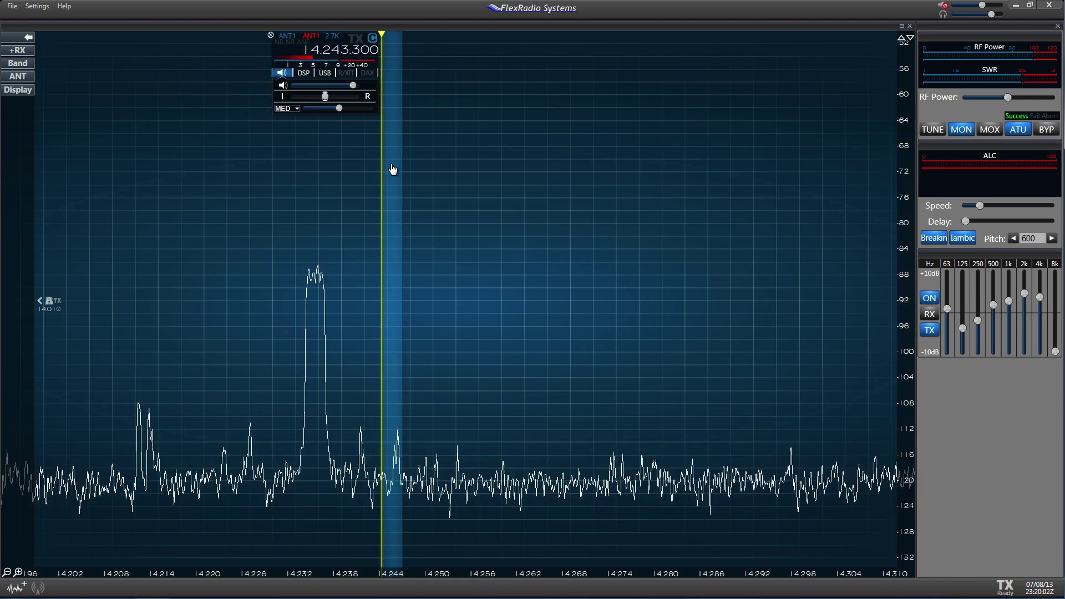
click(23, 586)
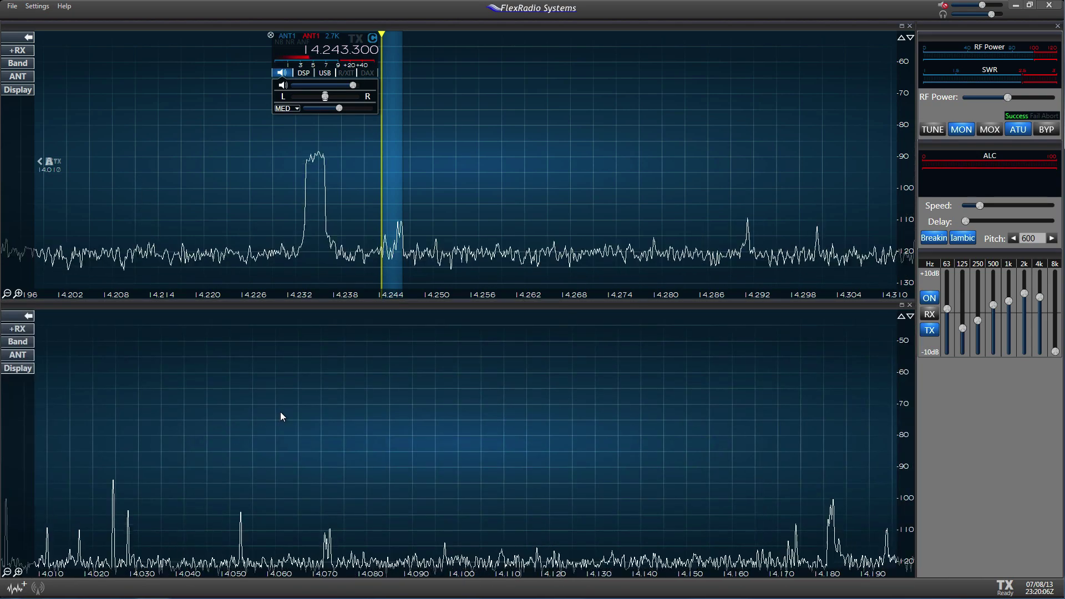
Switch the lower panadapter to 40 m and add slice D in LSB at 7.176.457 MHz.
click(17, 342)
click(54, 336)
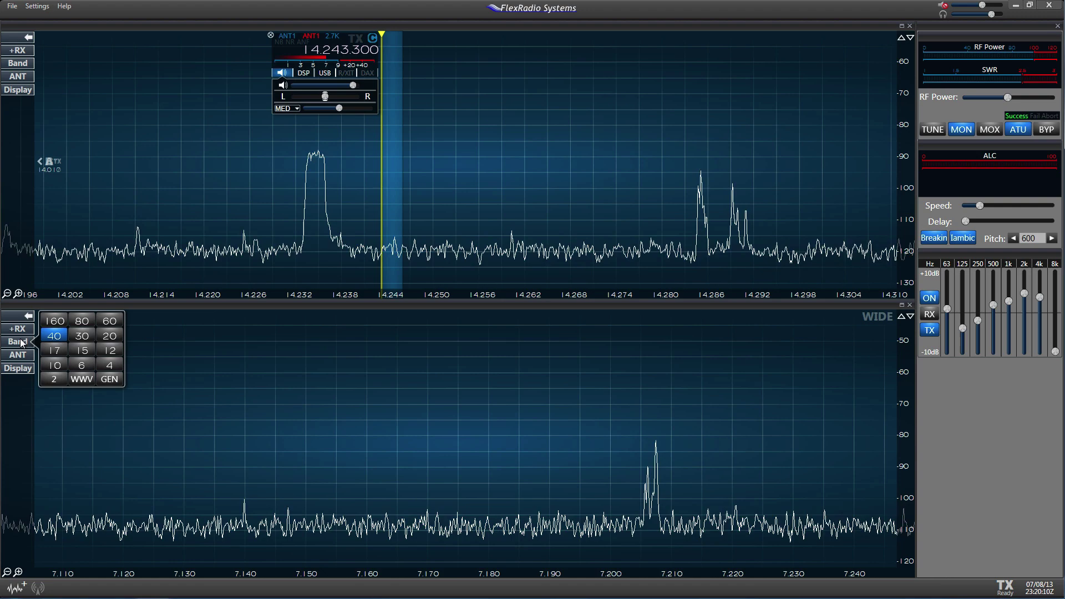
click(23, 329)
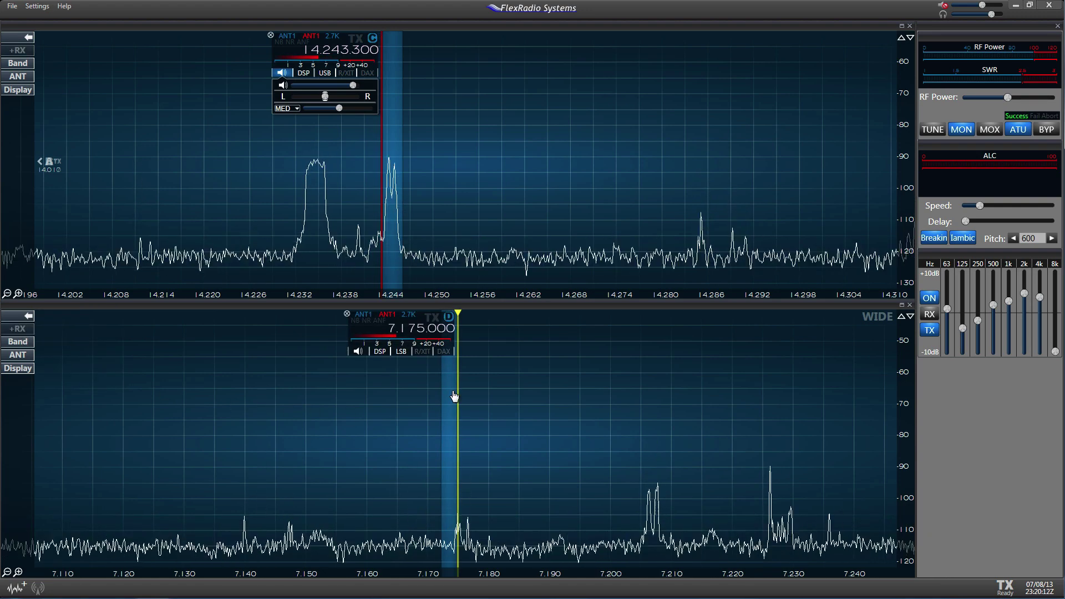
drag(451, 396, 462, 395)
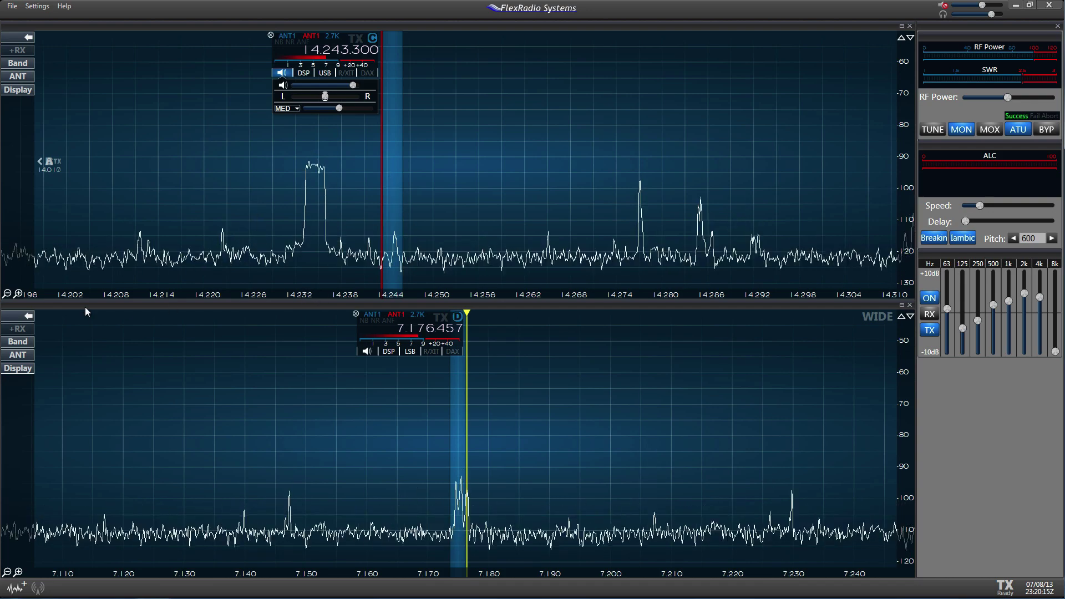
Zoom the top panadapter far out, close the 7.176 MHz slice, and rezoom the lower panadapter.
click(7, 295)
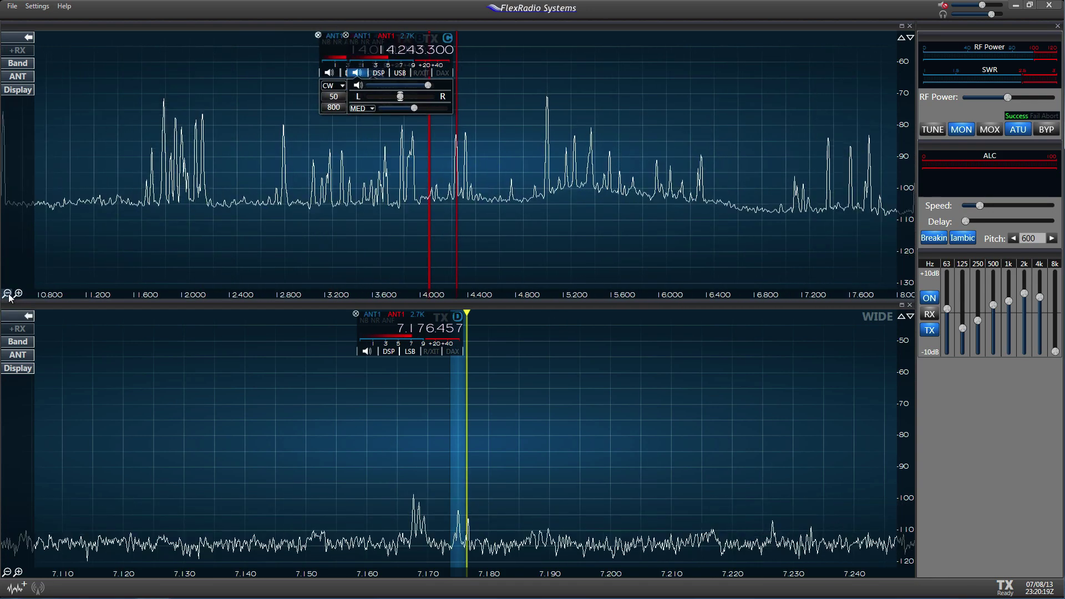
click(356, 314)
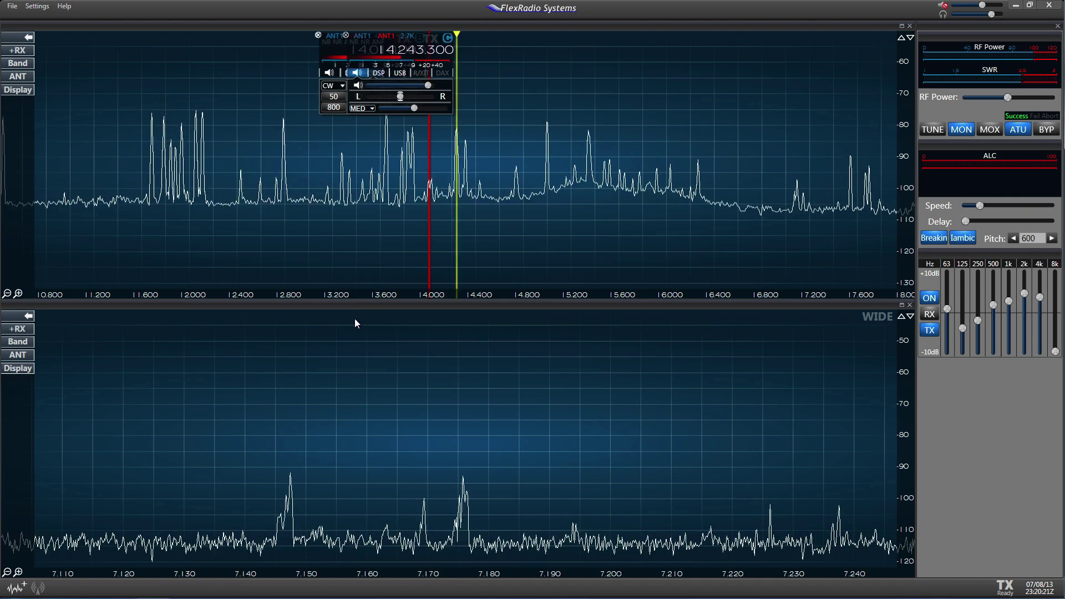
click(7, 573)
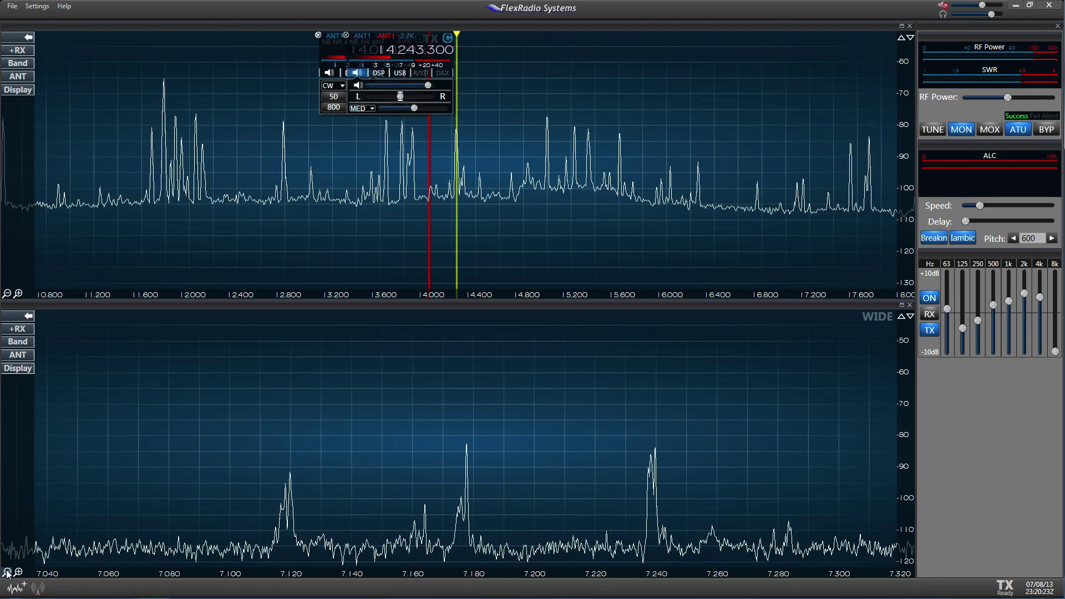
click(7, 572)
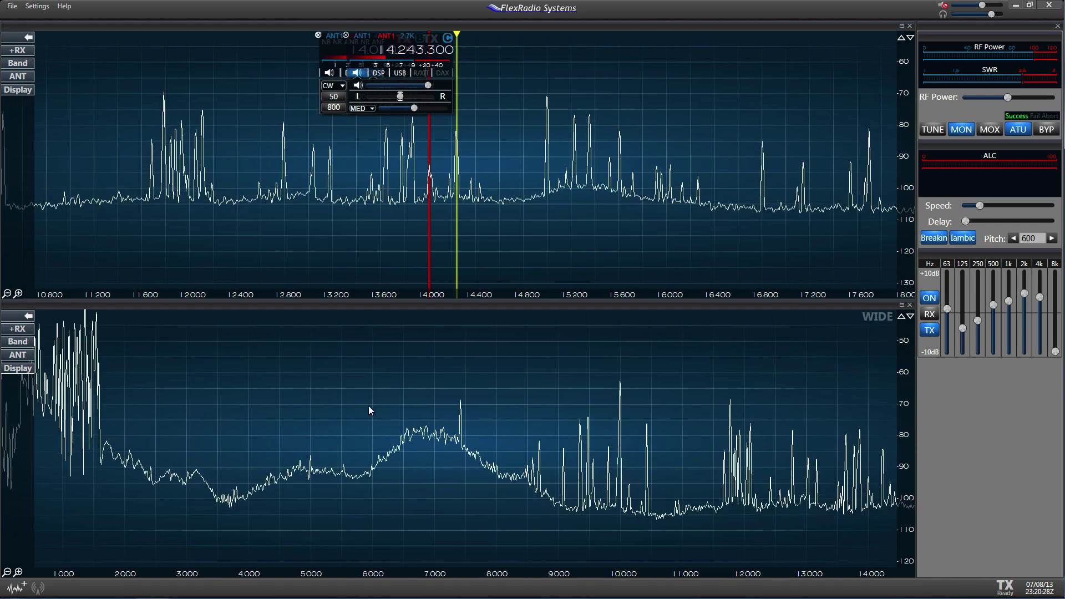
click(19, 574)
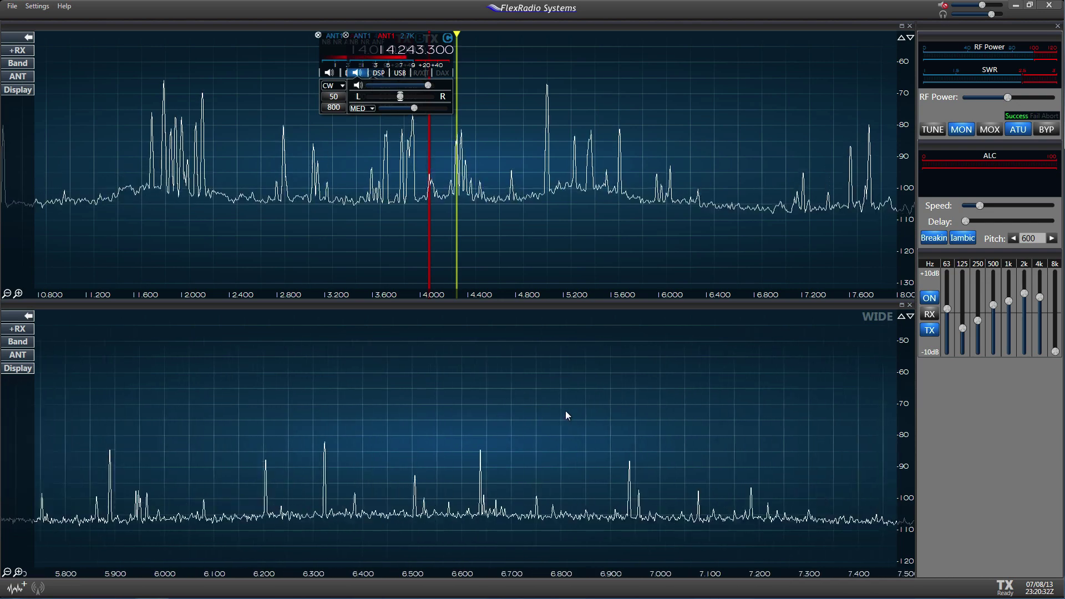
Pan the lower panadapter down to the AM broadcast band and zoom to 0.82–1.03 MHz.
drag(55, 414, 561, 397)
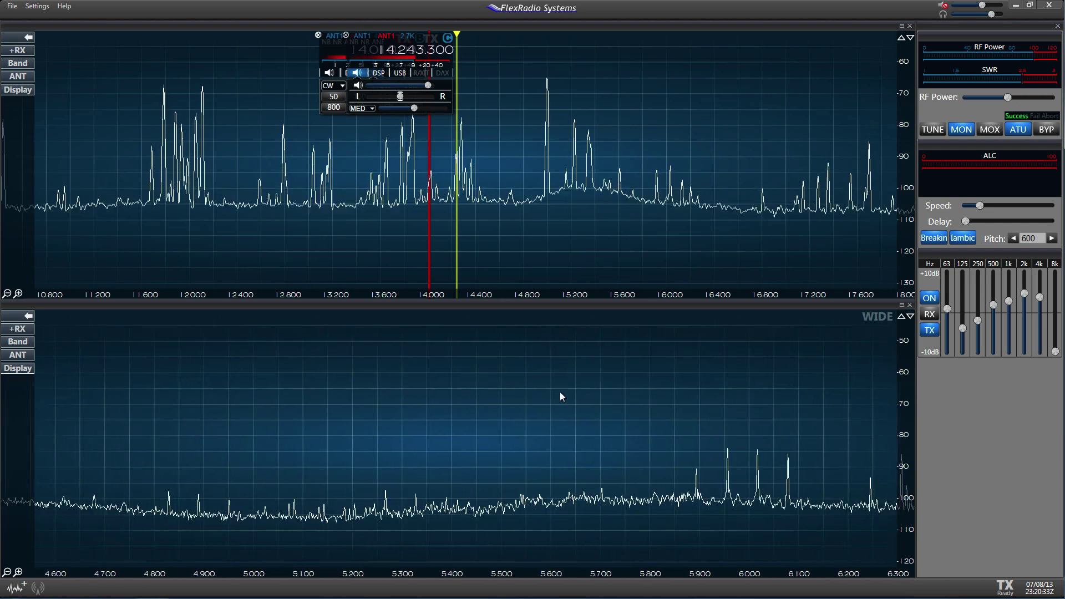
drag(105, 442, 566, 430)
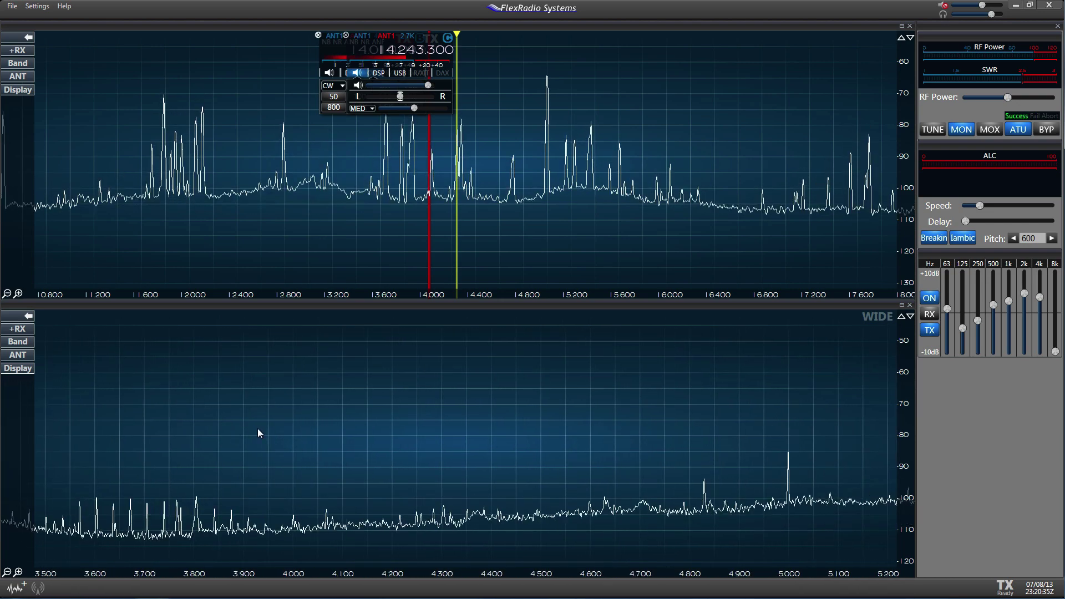
drag(259, 431, 777, 404)
drag(340, 412, 758, 412)
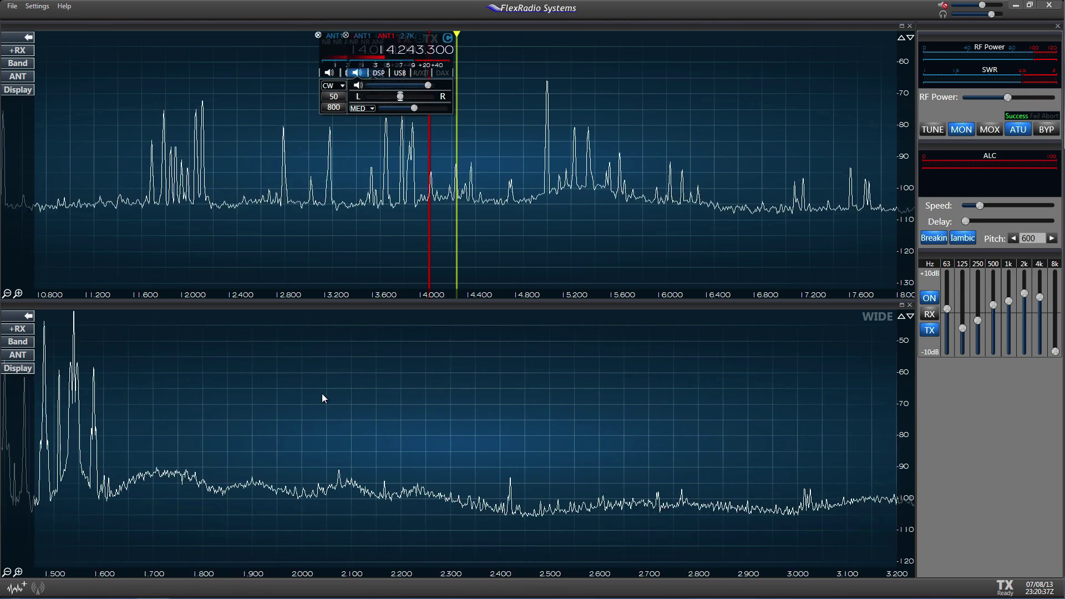
drag(324, 396, 780, 409)
drag(430, 405, 638, 408)
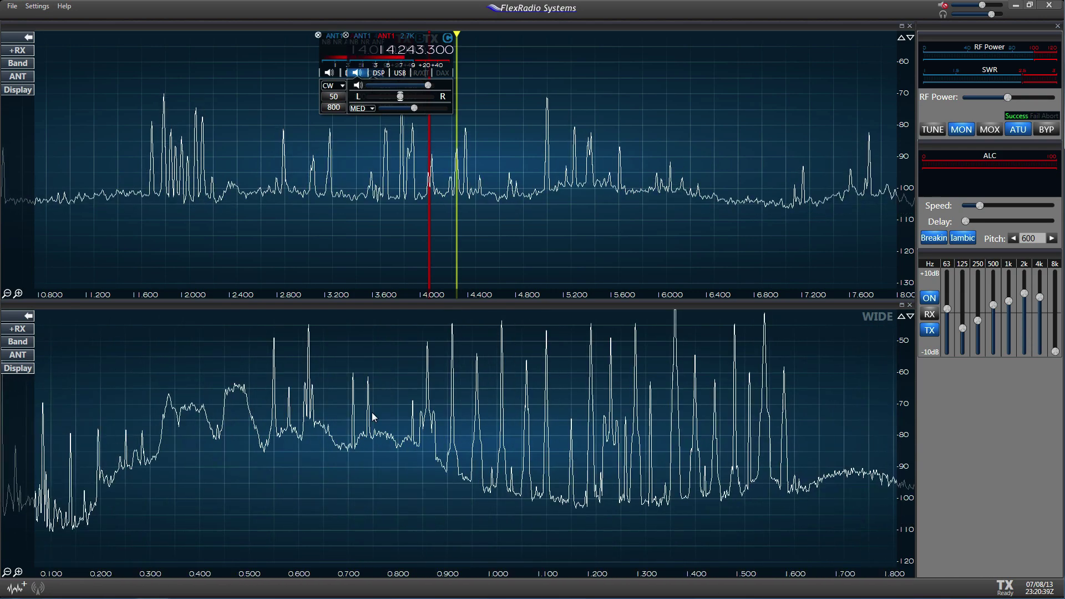
click(18, 573)
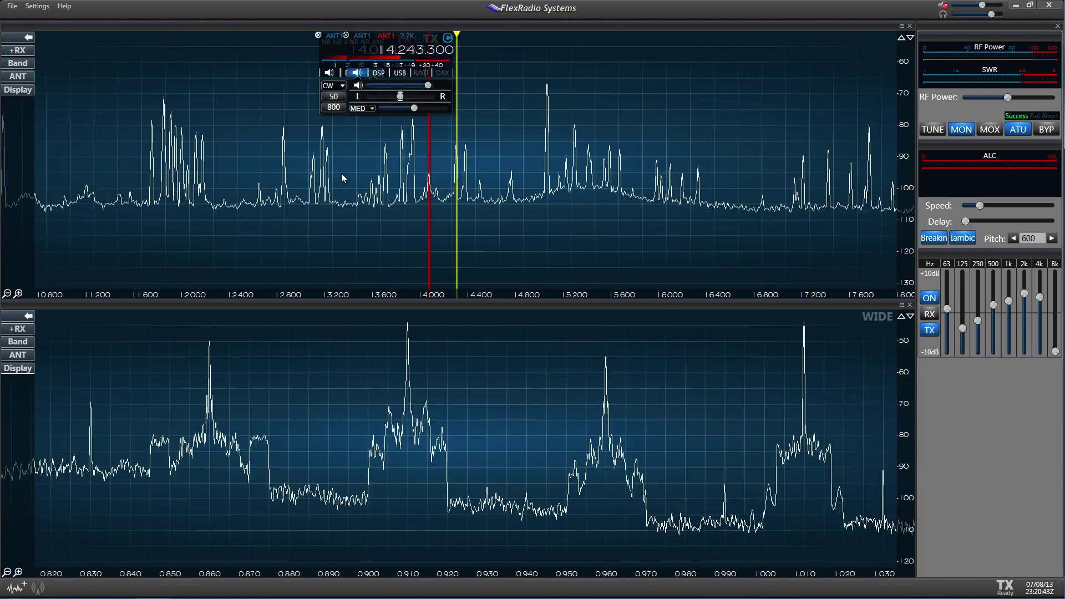
Close the upper 20 m panadapter and tune a new receiver slice to about 0.911 MHz.
click(910, 27)
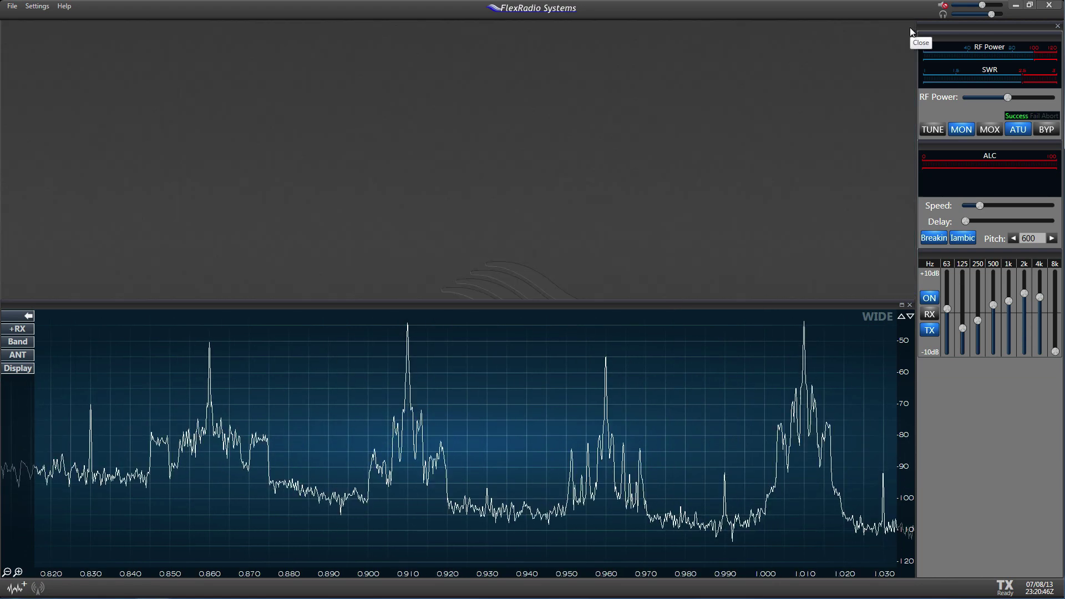
click(21, 51)
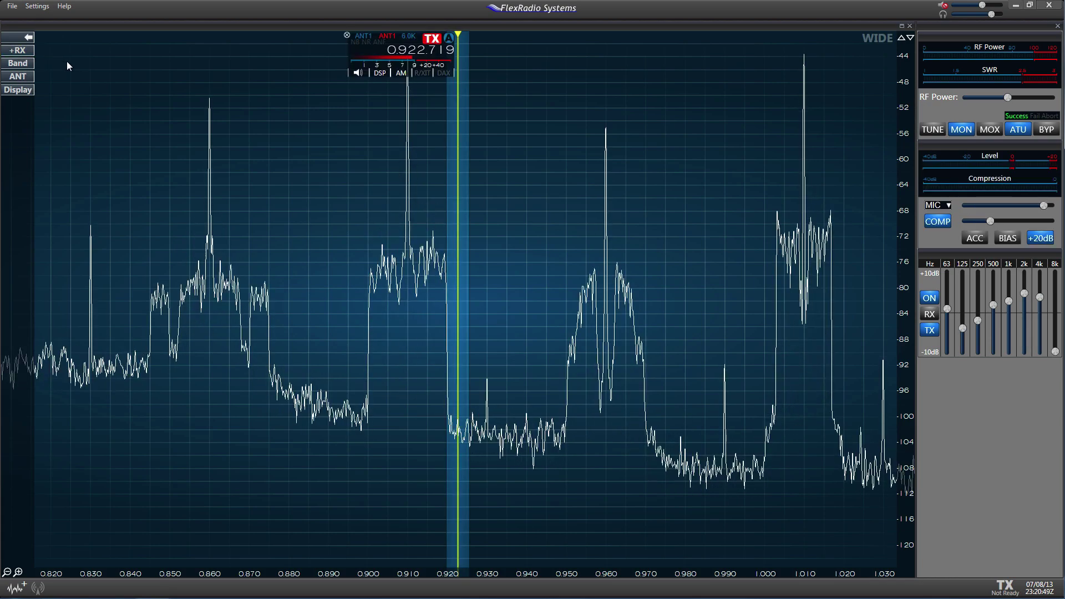
drag(466, 177, 421, 180)
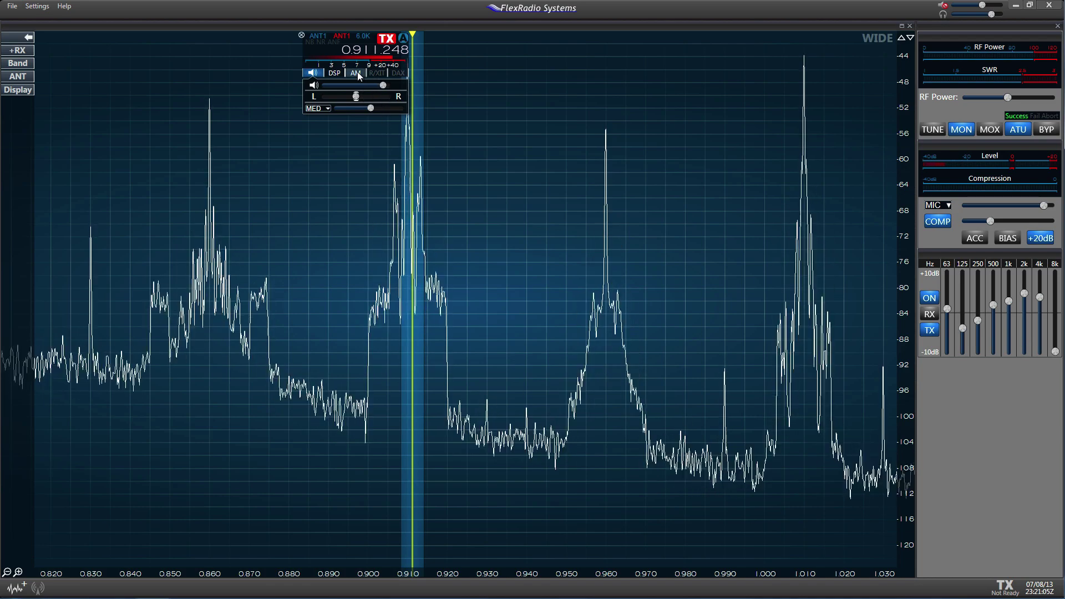
Widen the AM filter to 20K and tune to the stations near 0.959 and 1.01 MHz.
click(394, 107)
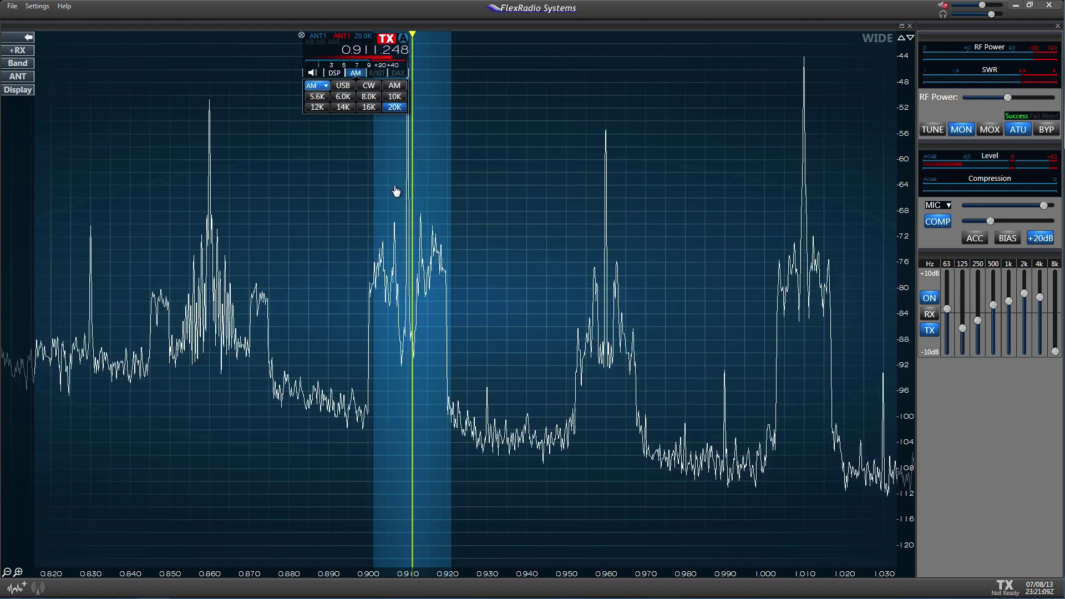
scroll(396, 191, down, 2)
drag(432, 190, 592, 198)
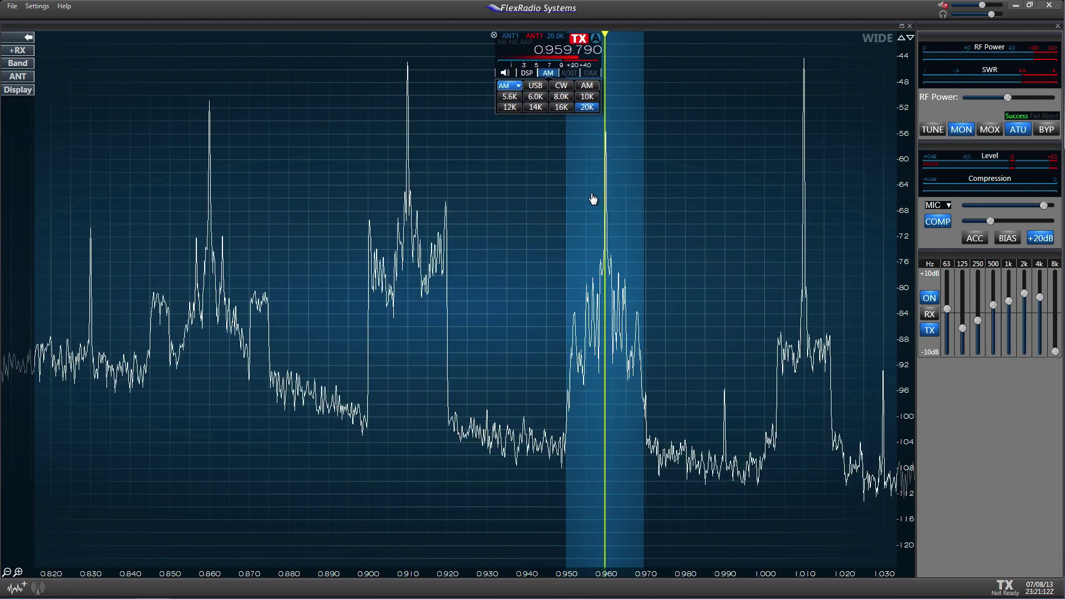
drag(723, 222, 350, 199)
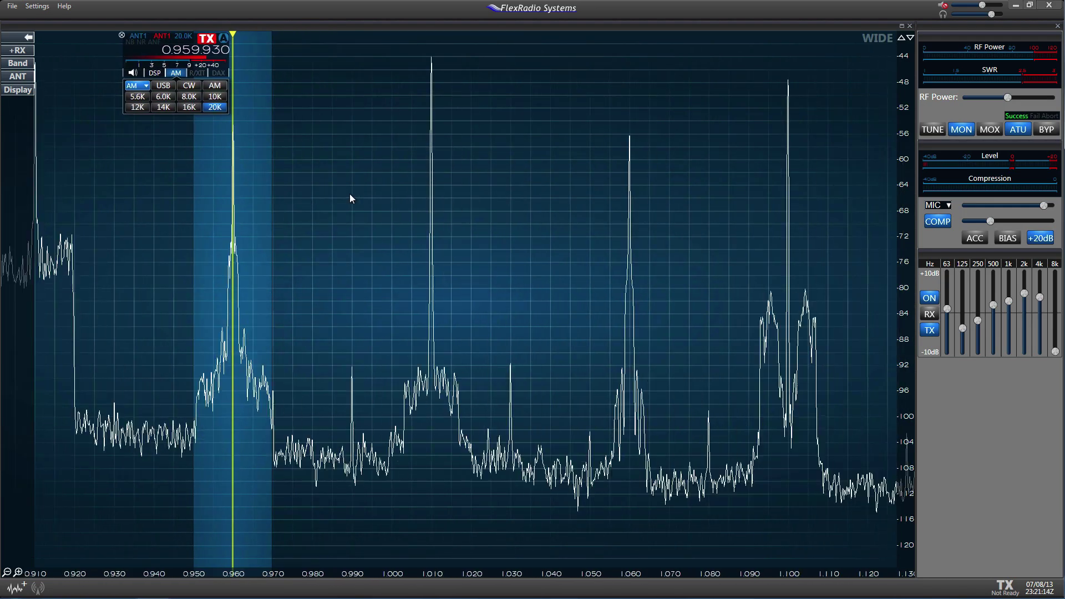
click(441, 258)
mouse_move(440, 256)
mouse_down()
mouse_move(426, 258)
mouse_move(624, 261)
mouse_up()
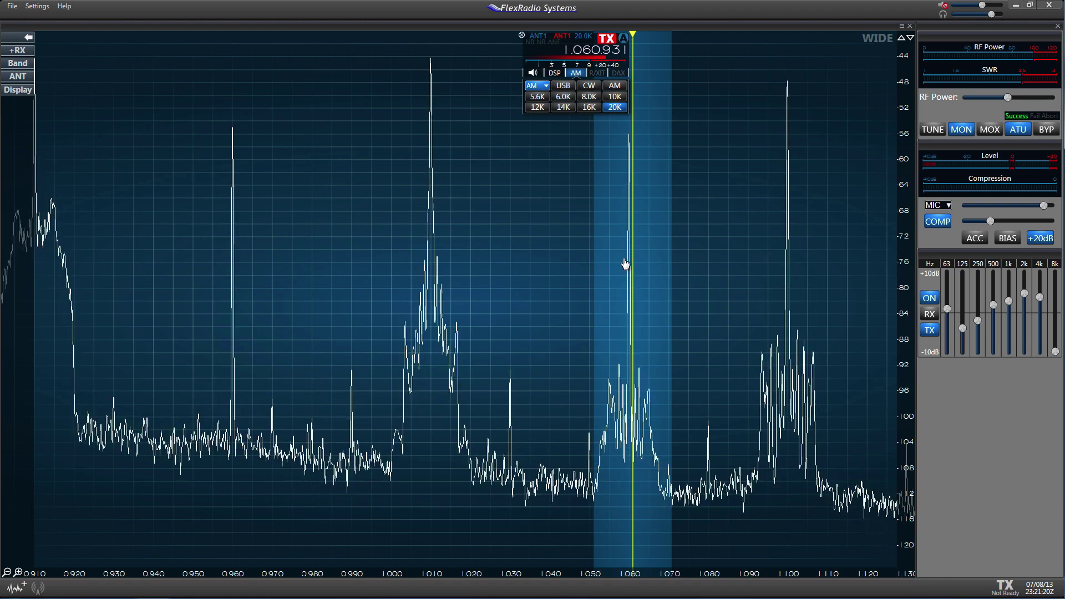
Tune the slice through 1.099, 1.159, 1.192 and 1.282 MHz.
drag(689, 265, 775, 264)
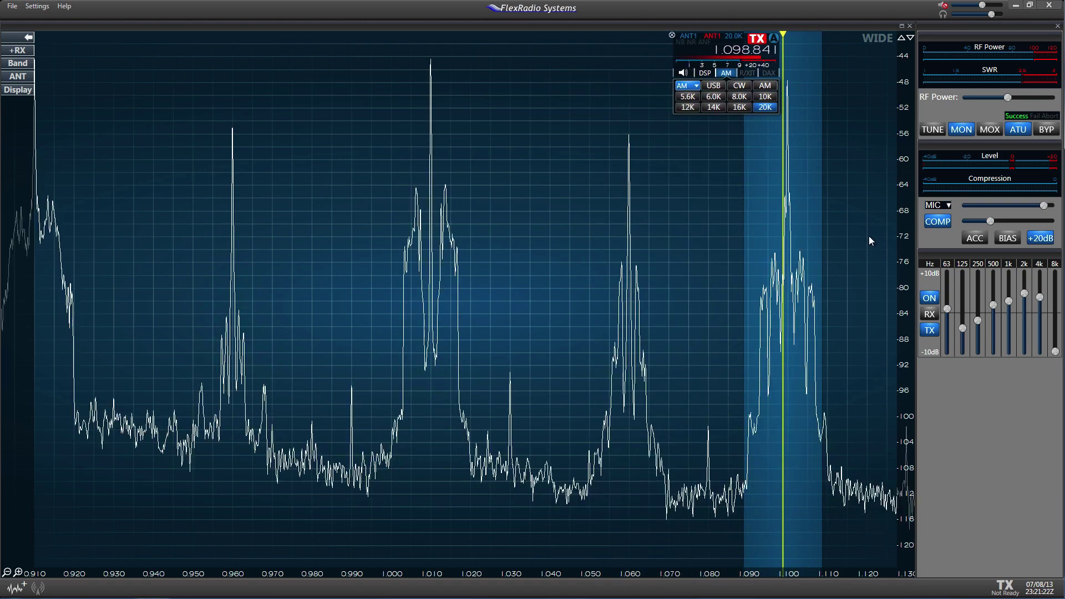
drag(733, 218, 457, 212)
mouse_move(329, 231)
mouse_down()
mouse_move(724, 236)
mouse_move(707, 235)
mouse_up()
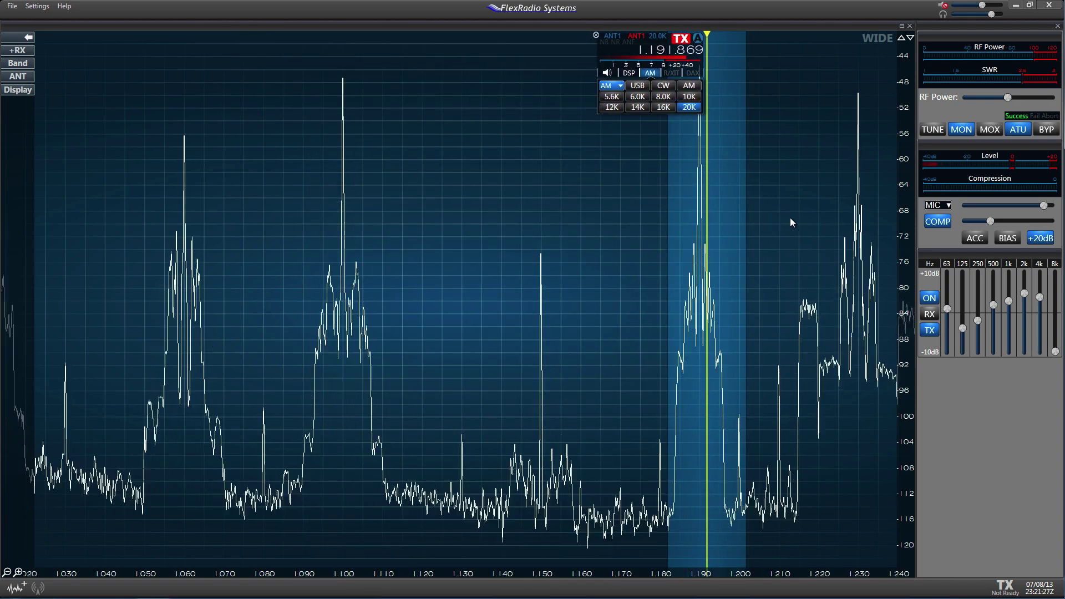
mouse_move(792, 221)
mouse_down()
mouse_move(274, 209)
mouse_move(221, 225)
mouse_move(334, 220)
mouse_up()
drag(407, 221, 544, 224)
Tune across the stations near 1.309, 1.357 and 1.396 MHz, then close the panadapter.
click(651, 230)
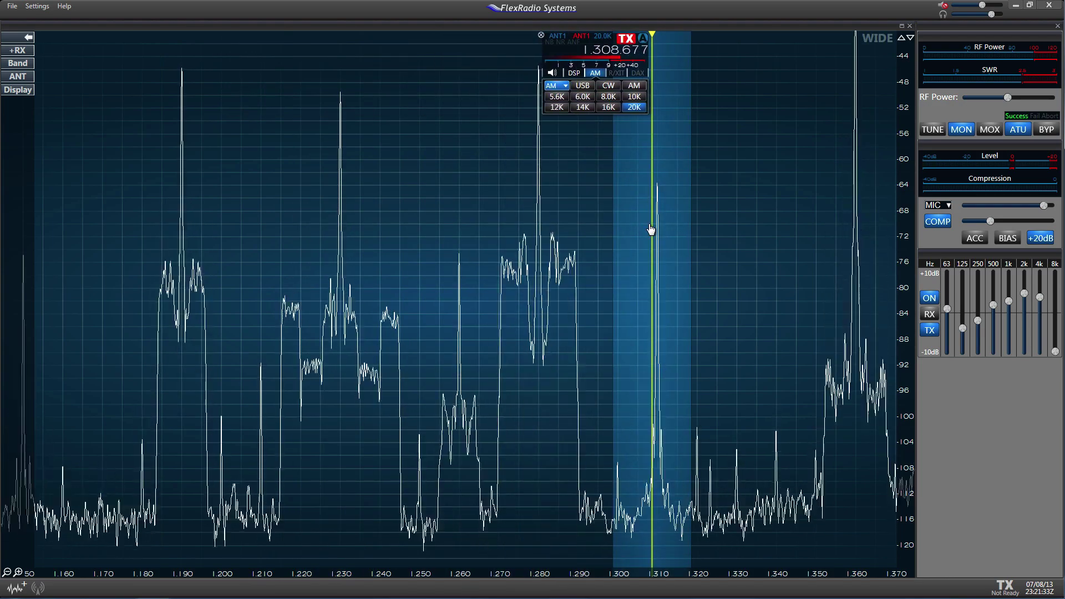
mouse_move(651, 230)
mouse_down()
mouse_move(868, 238)
mouse_move(694, 241)
mouse_up()
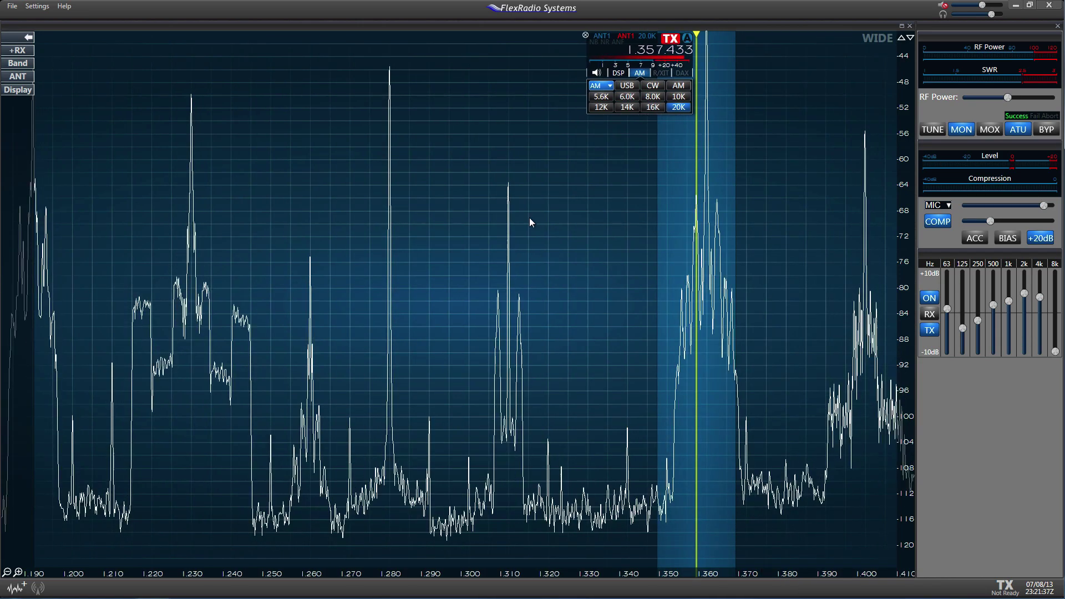
drag(531, 224, 411, 220)
mouse_move(328, 200)
mouse_down()
mouse_move(795, 217)
mouse_move(425, 191)
mouse_move(519, 205)
mouse_move(770, 203)
mouse_up()
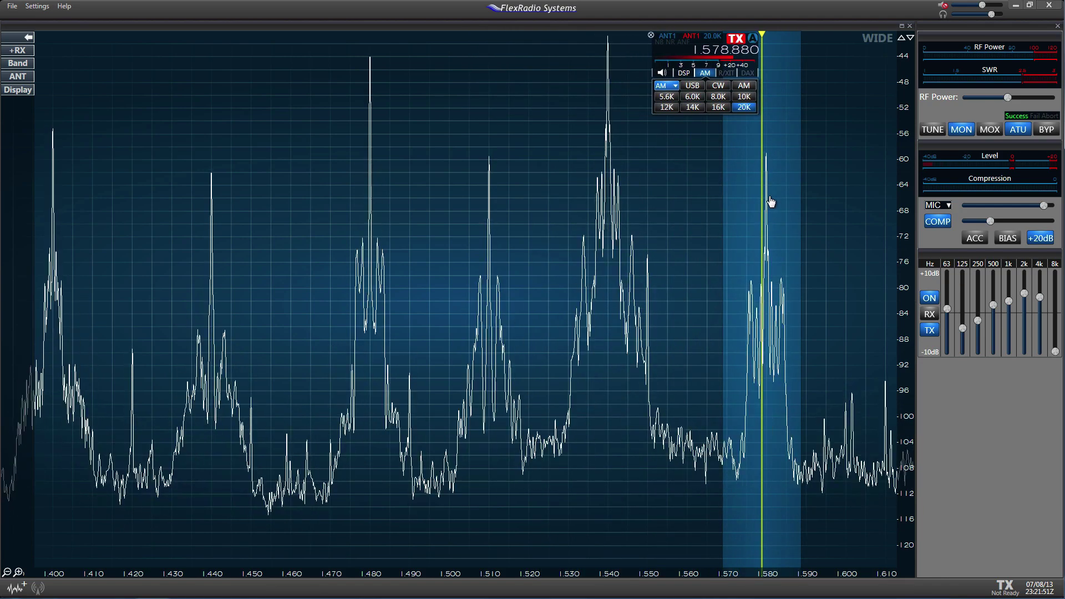
click(910, 28)
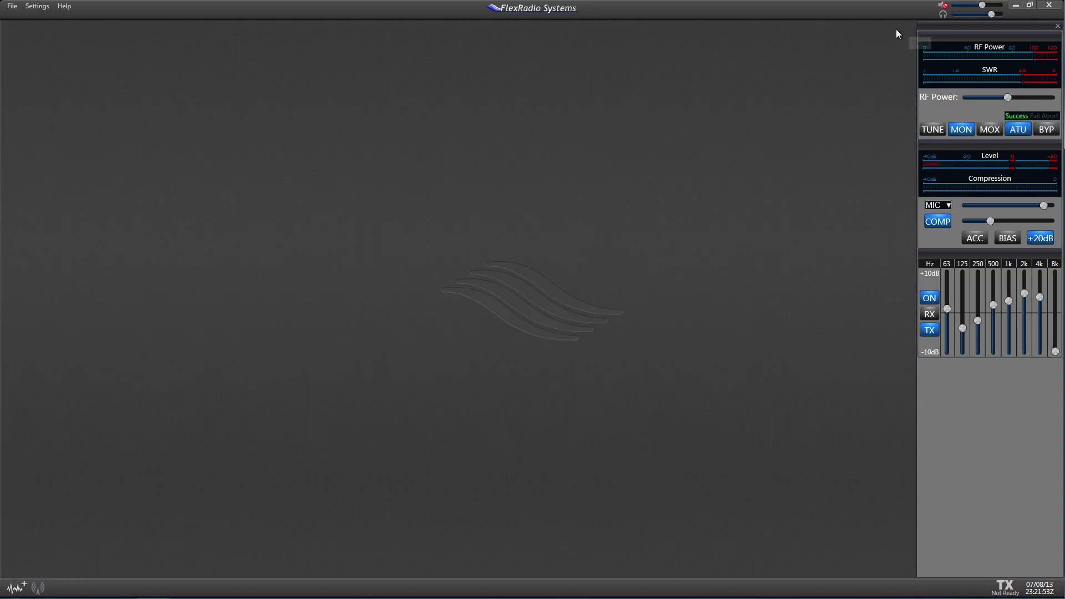